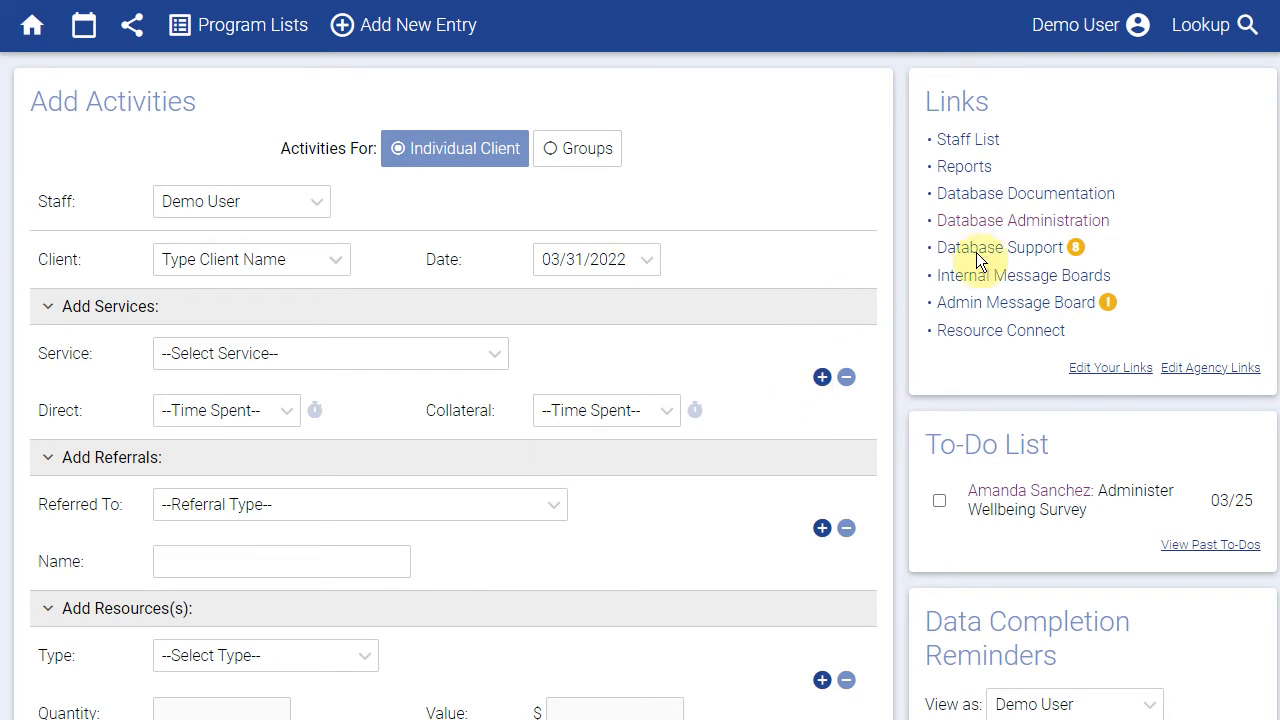
- Switch the database language to Spanish in the user account settings and view the translated list of programs
left_click(1063, 45)
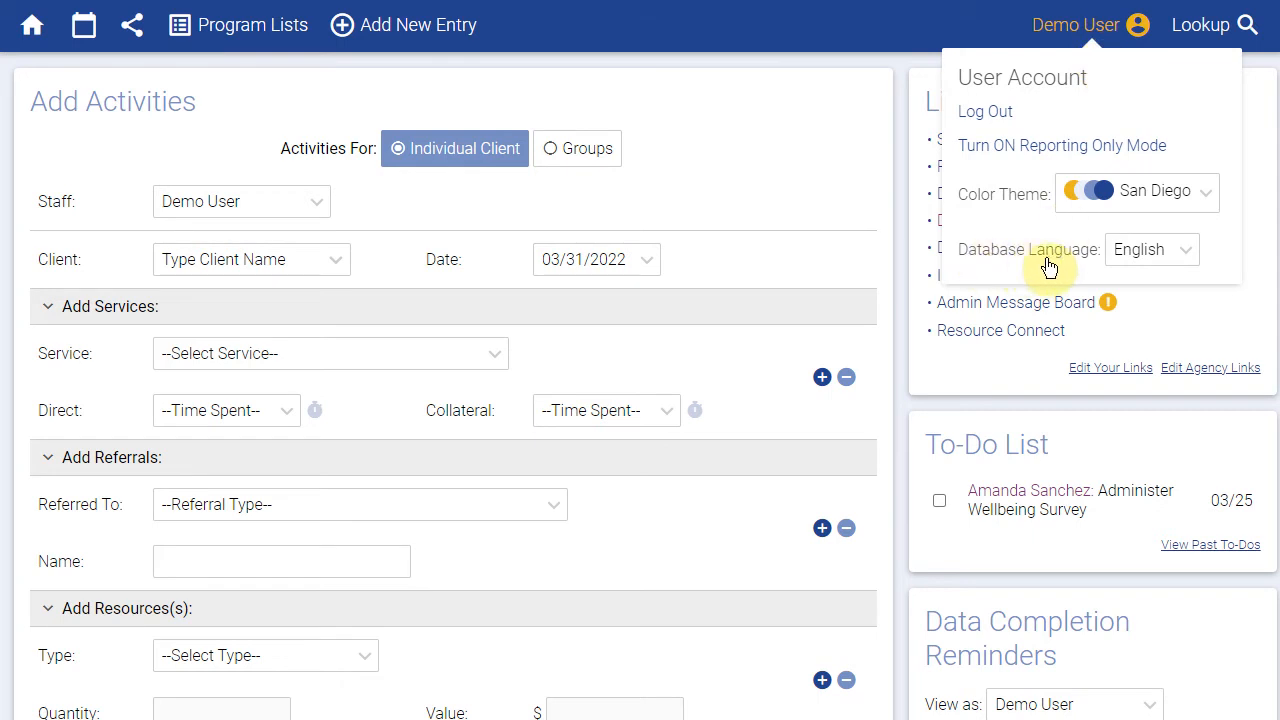
left_click(1150, 260)
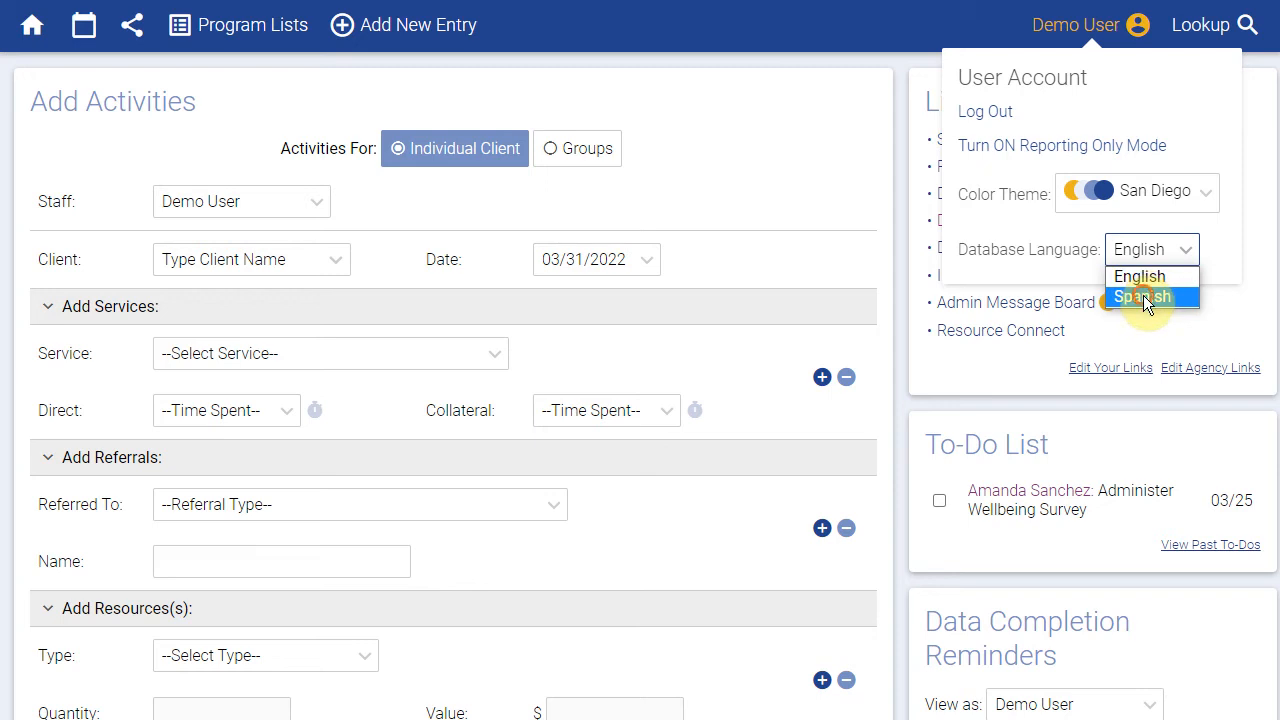
left_click(1143, 296)
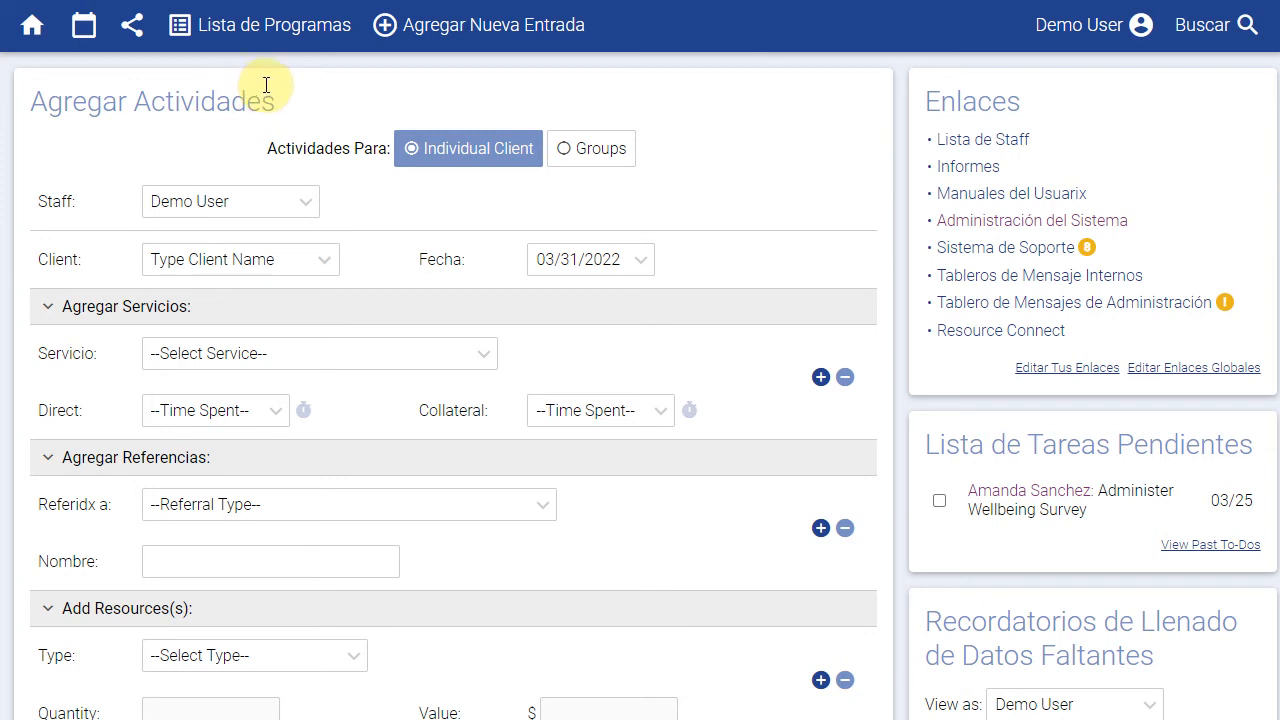
mouse_move(251, 44)
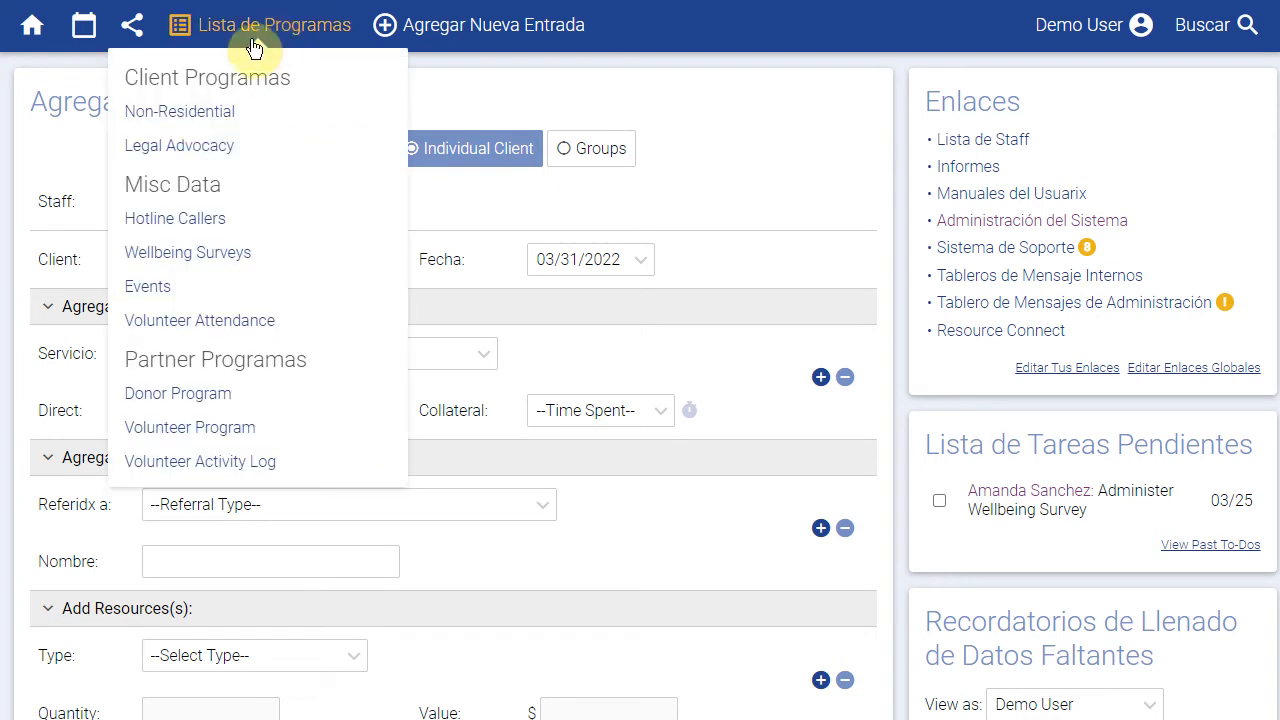
left_click(194, 117)
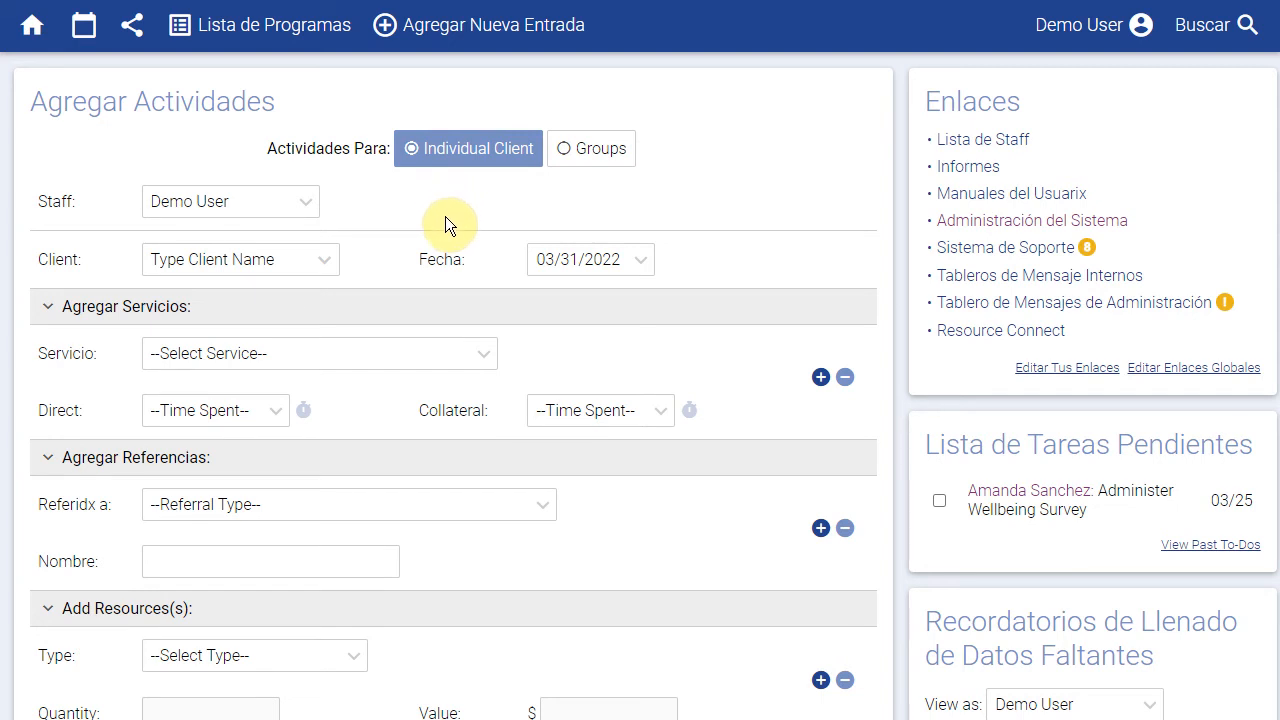
- Switch the database language back to English in the user account settings
left_click(1078, 46)
left_click(1120, 273)
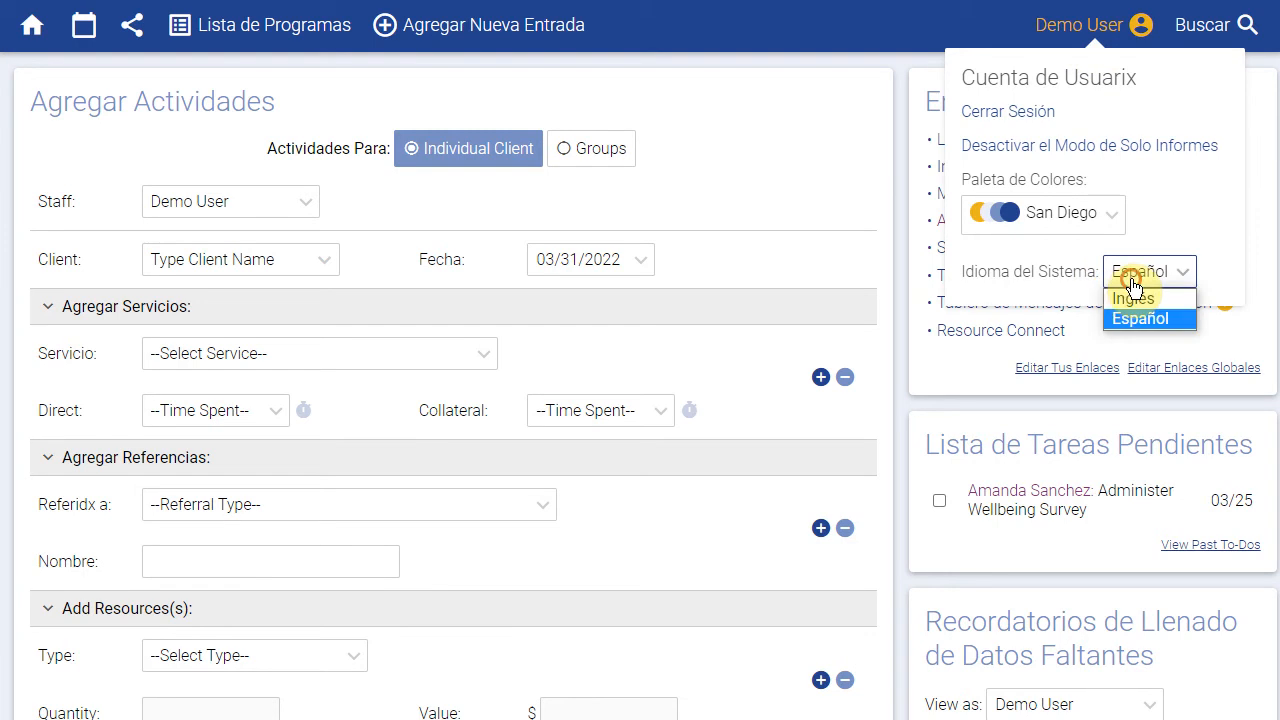
left_click(1133, 299)
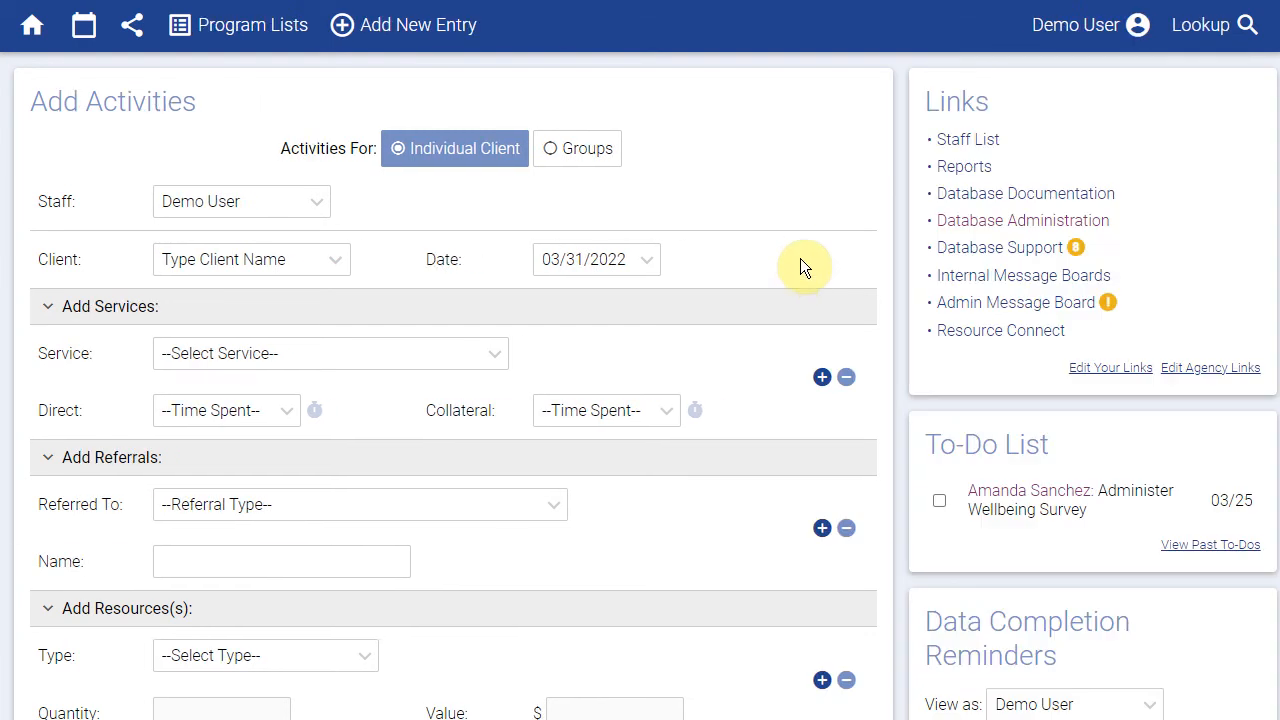
- Open the General Settings page under Database Administration
left_click(942, 238)
scroll(466, 458, "down", 3)
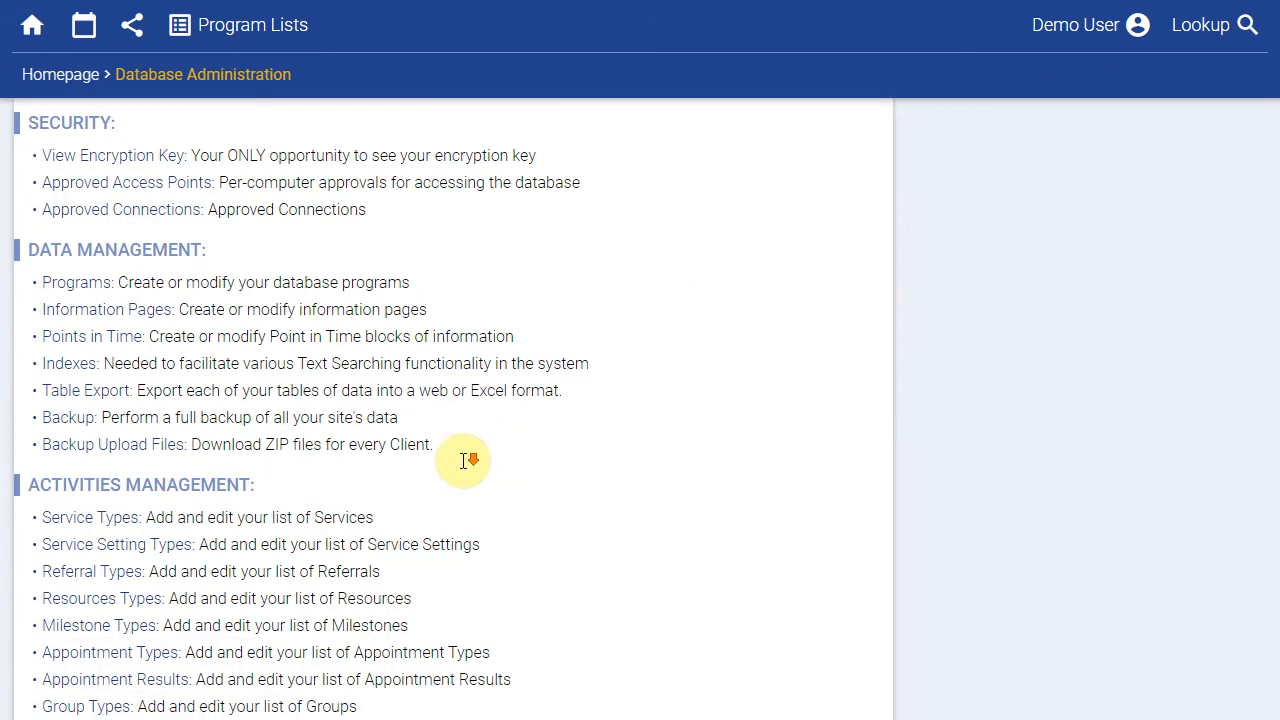
scroll(466, 458, "down", 5)
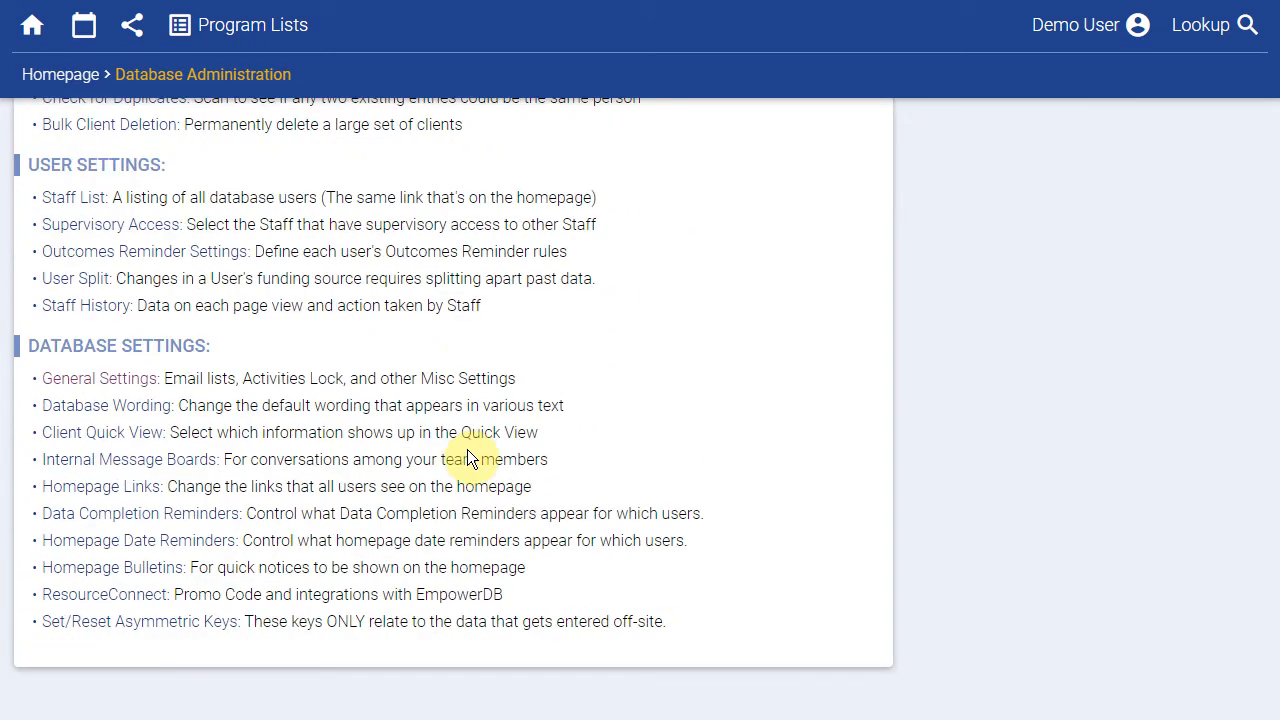
left_click(139, 392)
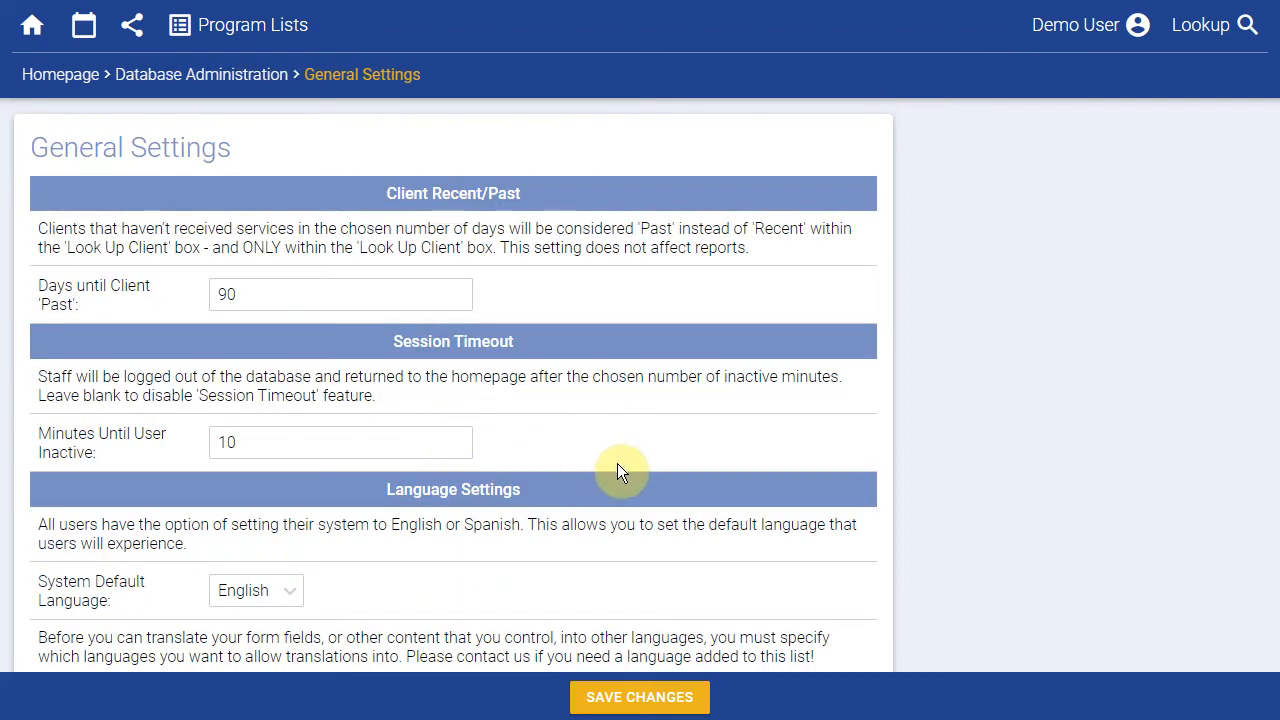
- Add Spanish and Portuguese to the languages allowed for translation and save the general settings
scroll(616, 462, "down", 1)
scroll(631, 450, "down", 1)
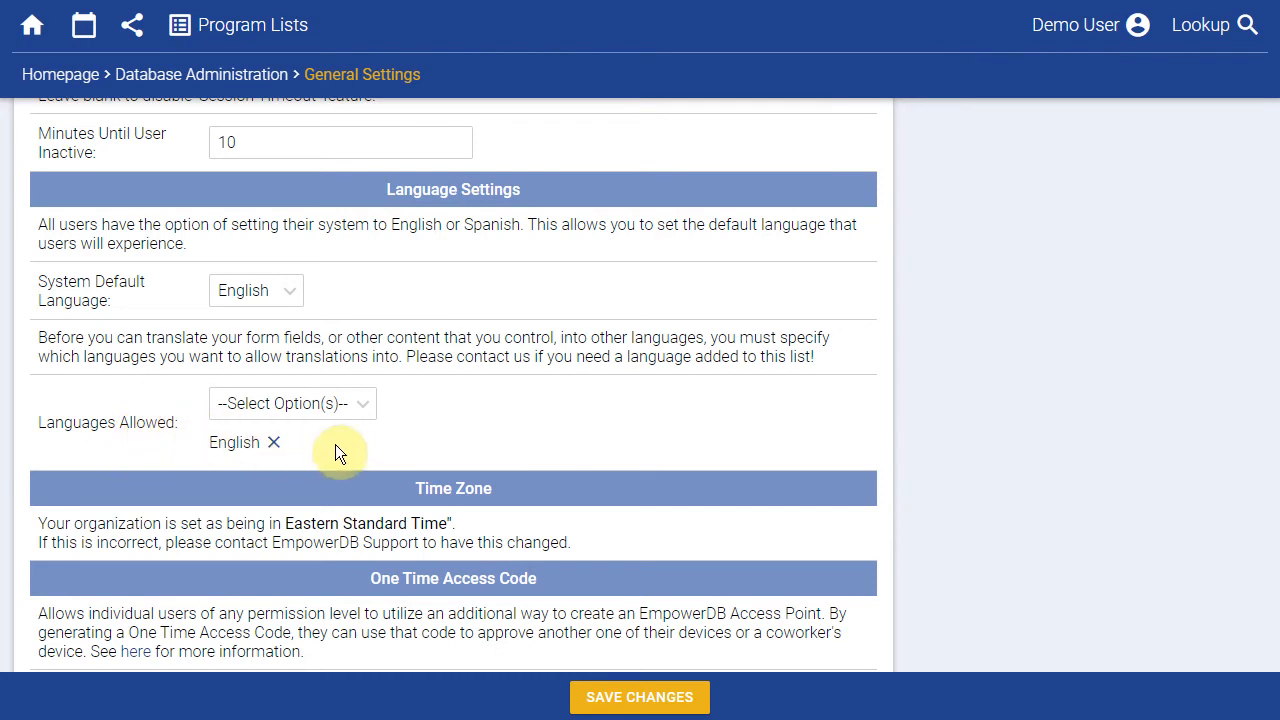
left_click(325, 412)
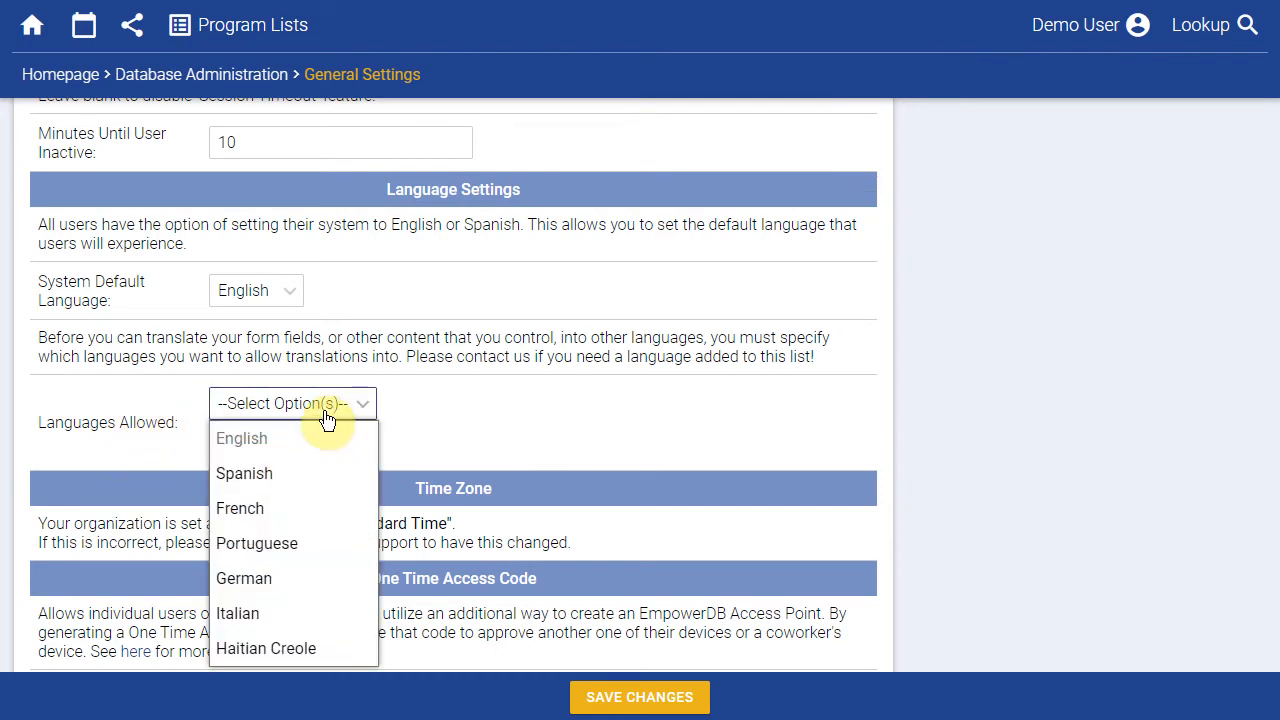
left_click(302, 470)
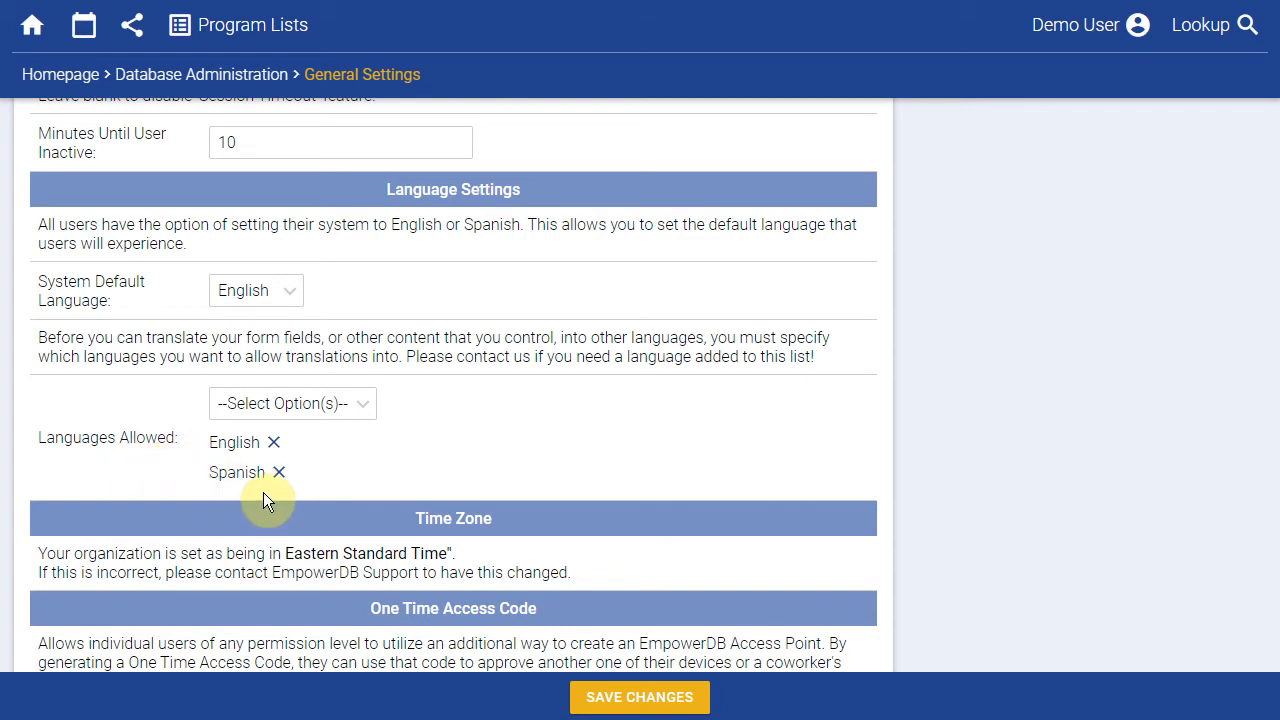
left_click(343, 408)
left_click(286, 540)
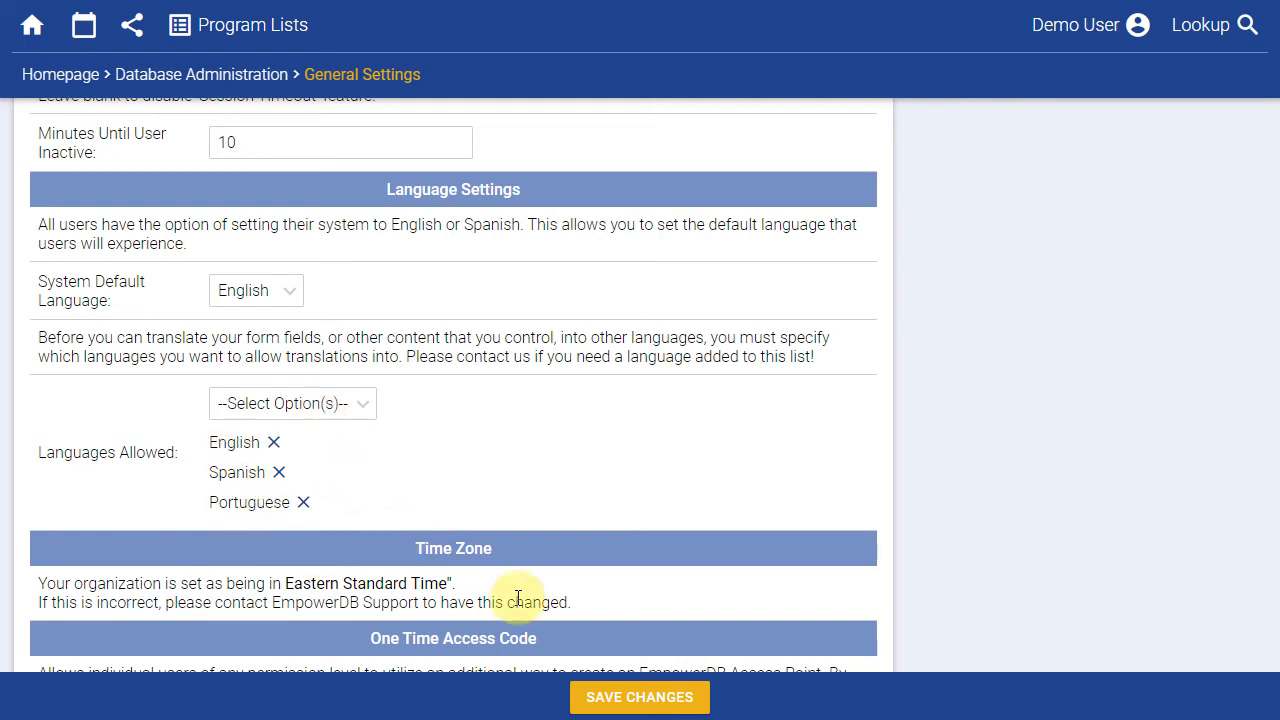
left_click(617, 697)
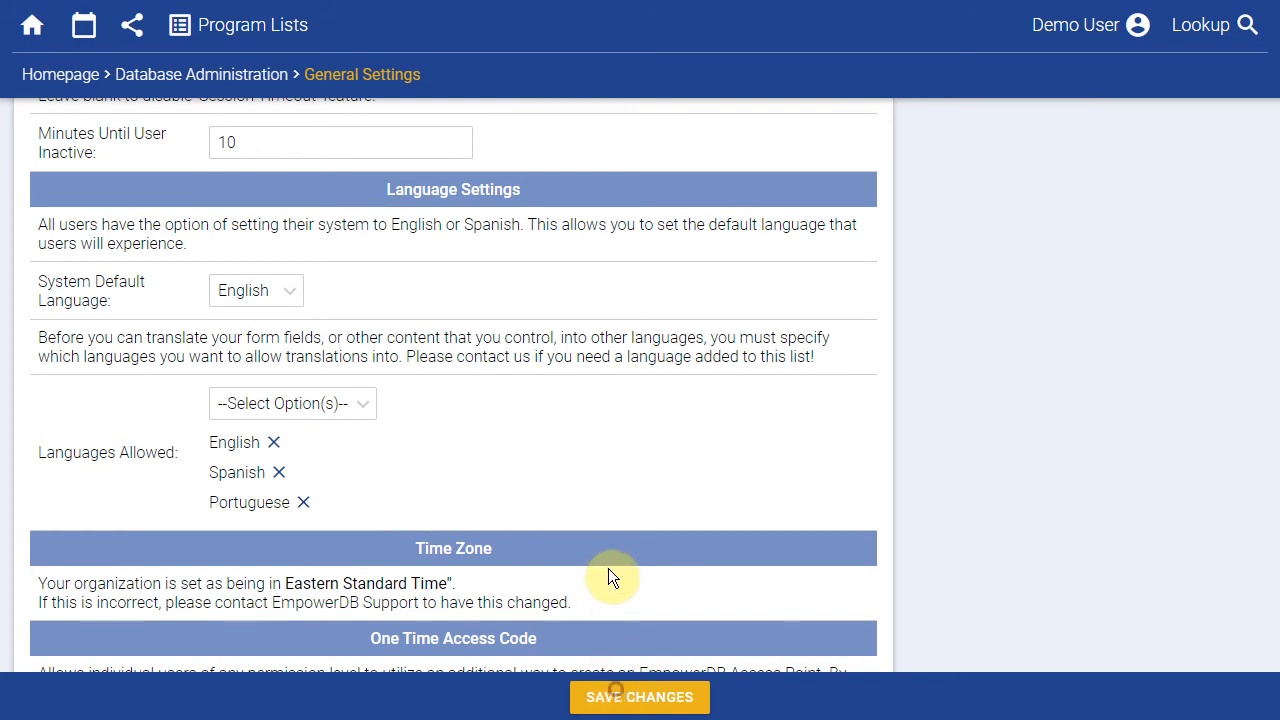
- Open the Hotline program's settings from Database Administration and add Spanish and Portuguese translation rows for its name
left_click(250, 80)
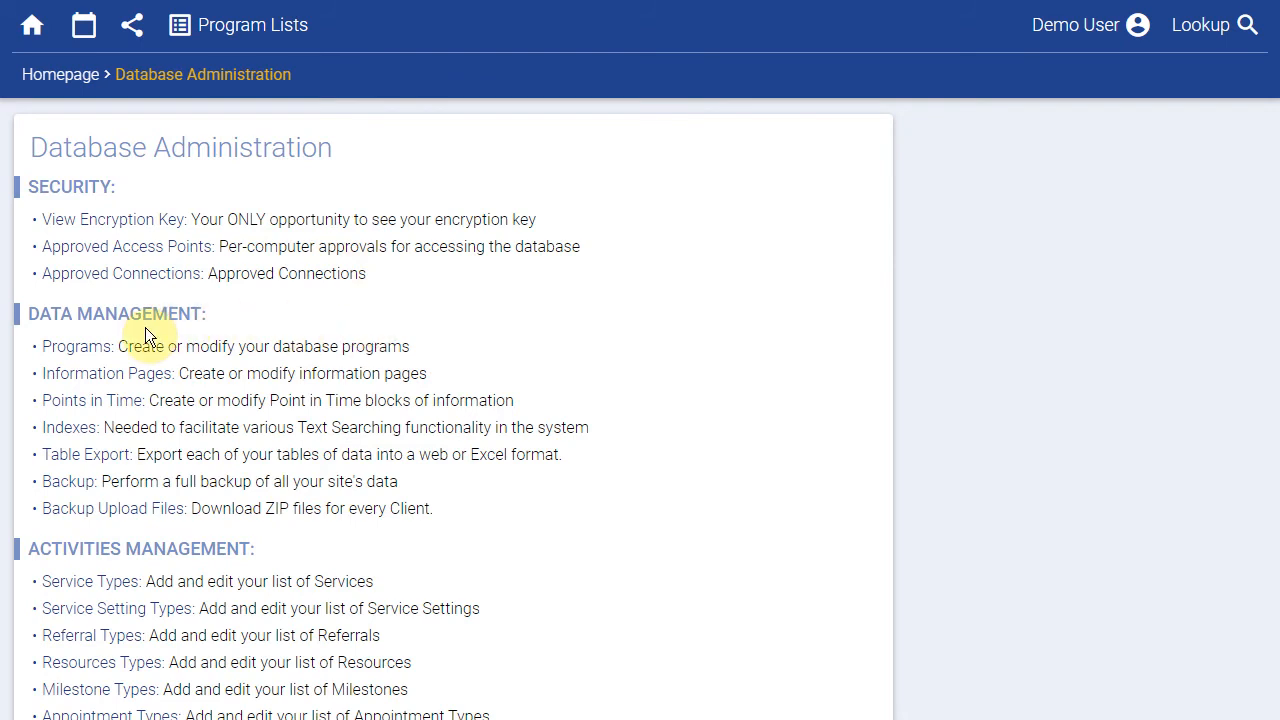
left_click(88, 350)
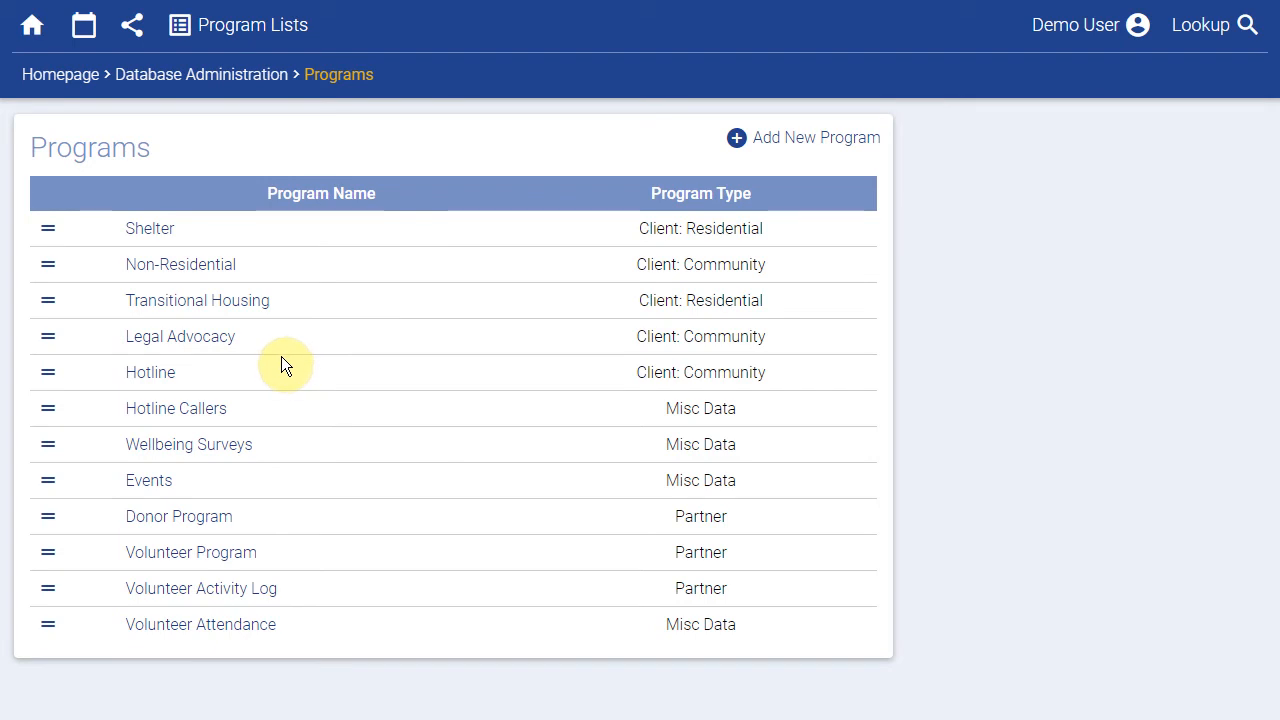
left_click(157, 372)
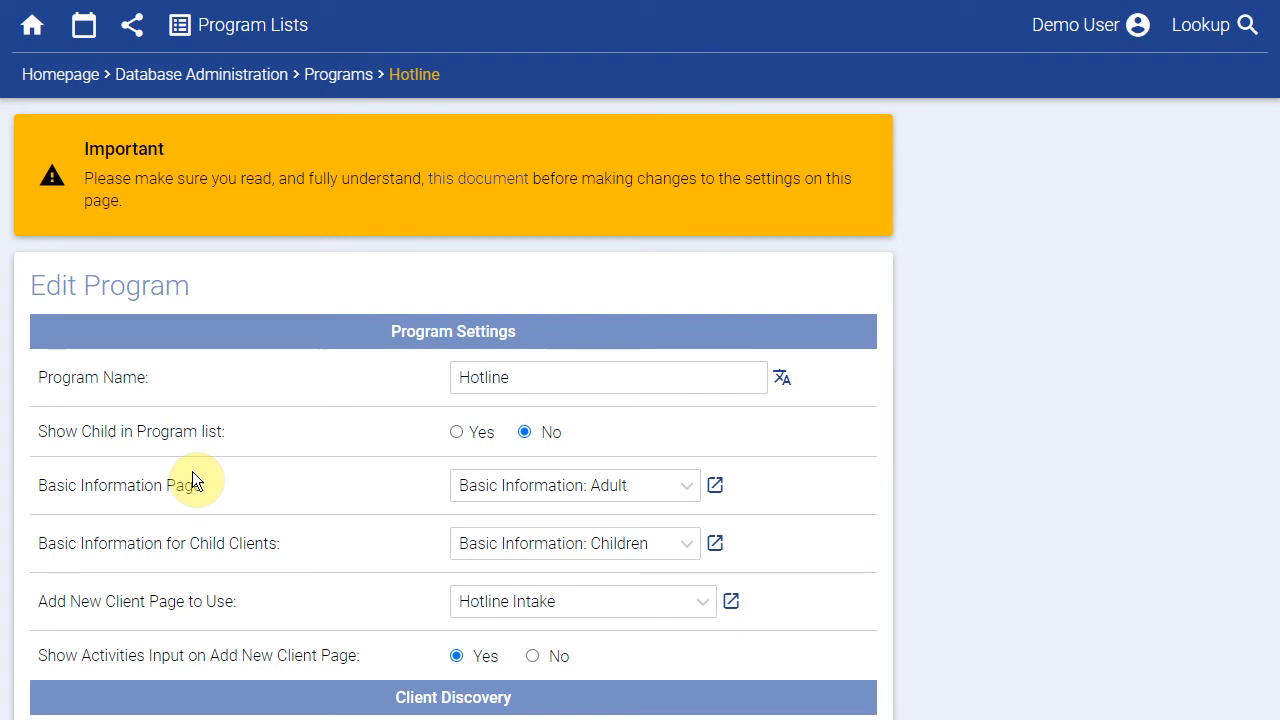
left_click(784, 384)
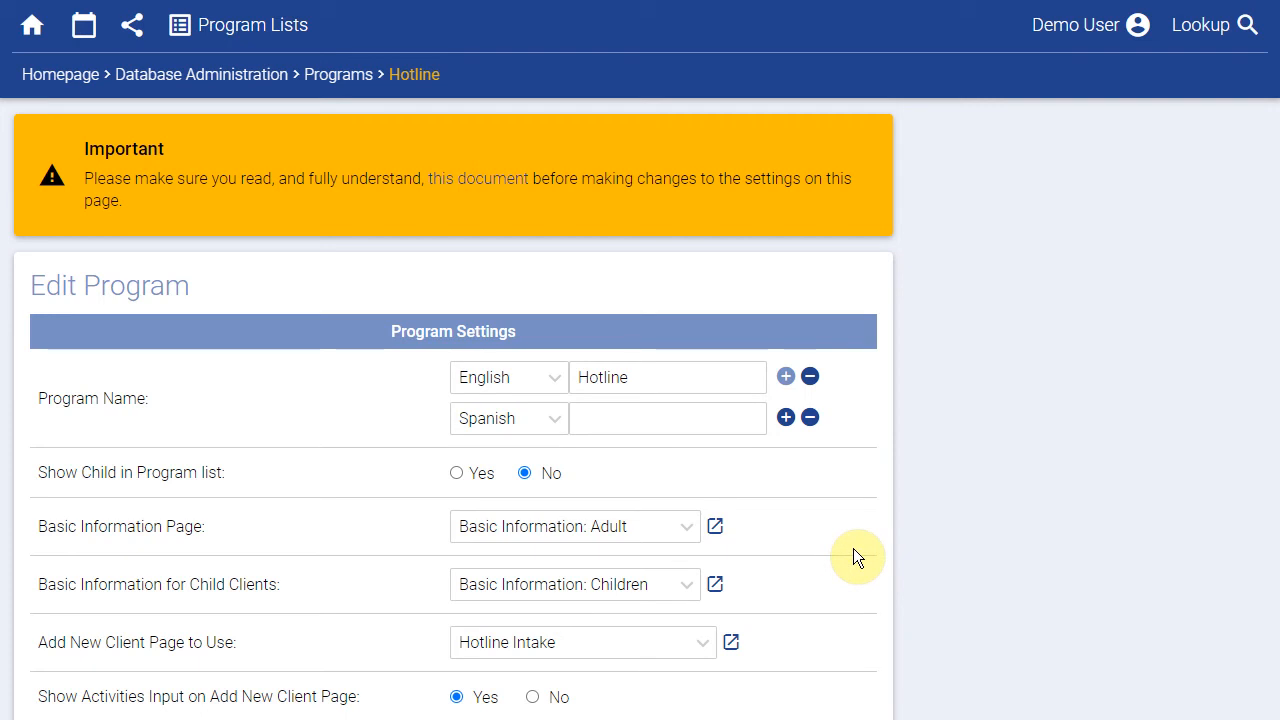
left_click(1090, 30)
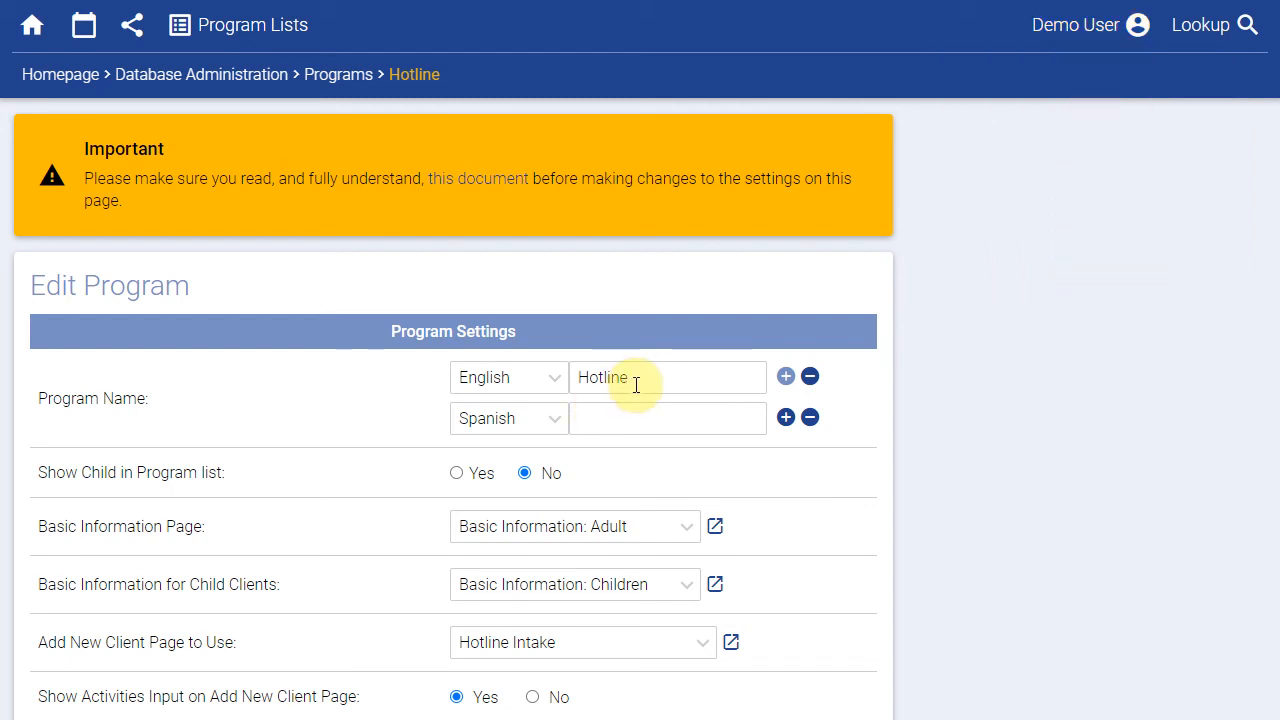
left_click(786, 417)
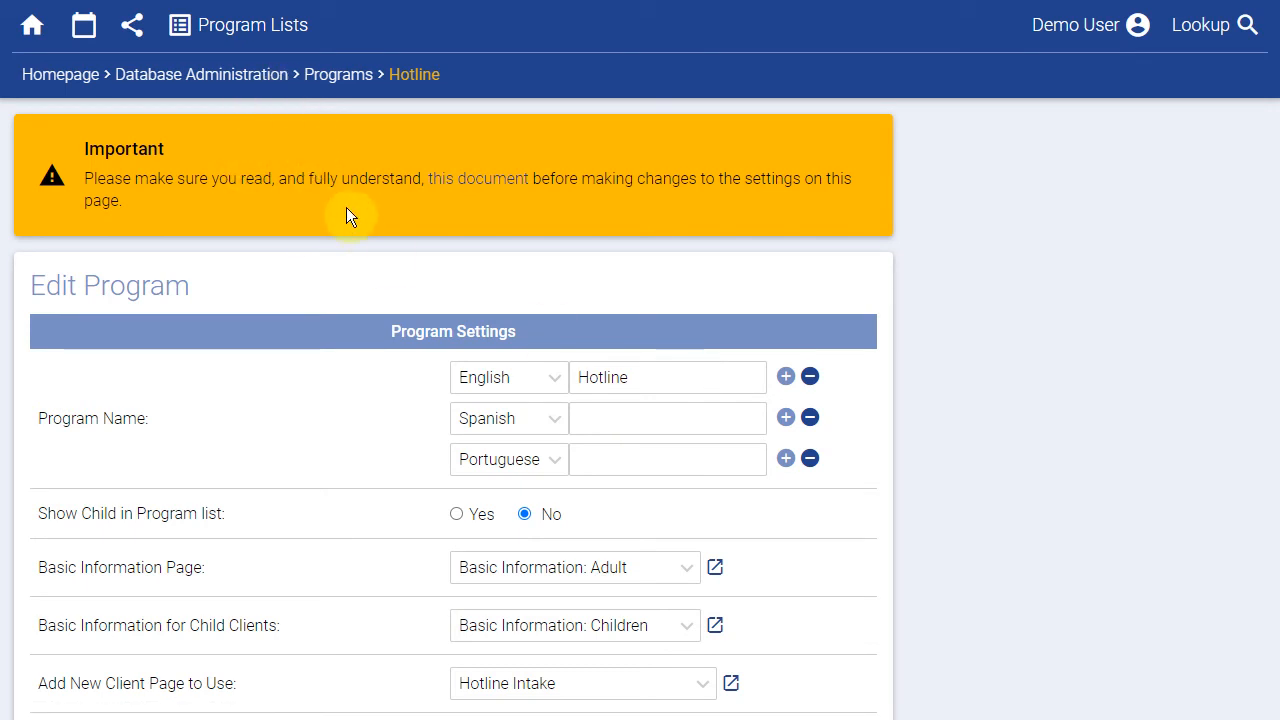
left_click(369, 364)
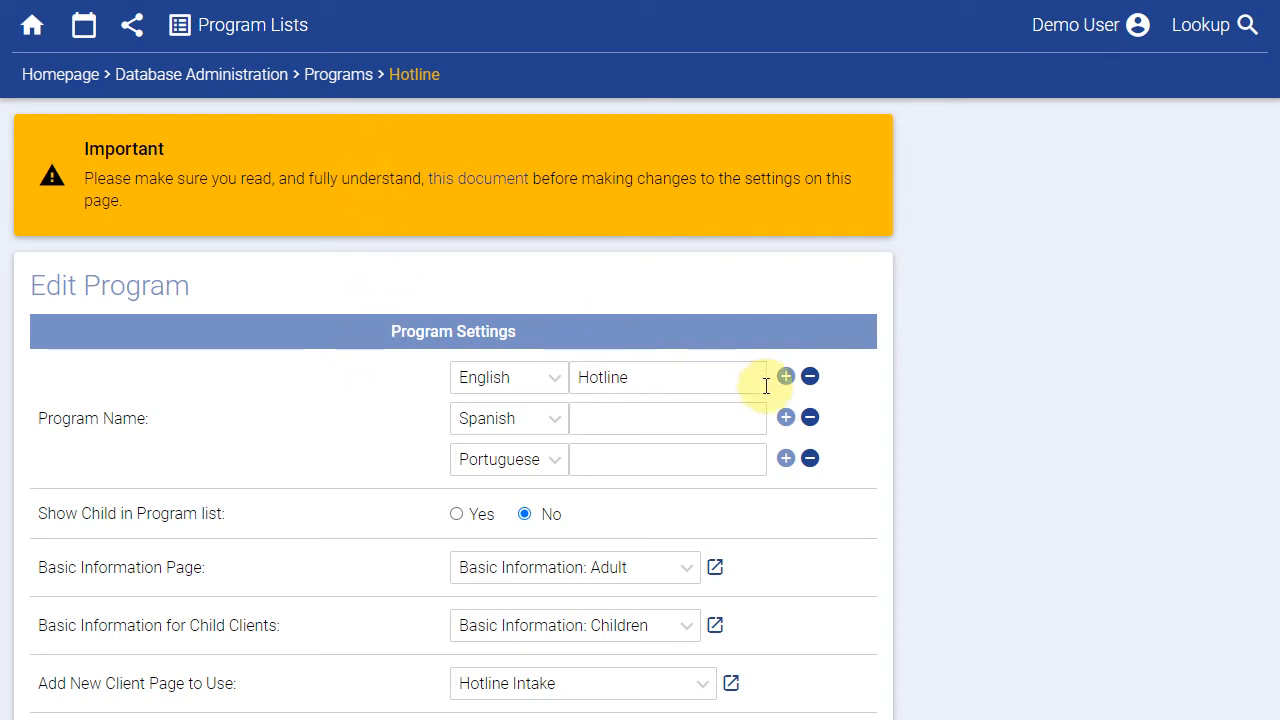
left_click(100, 0)
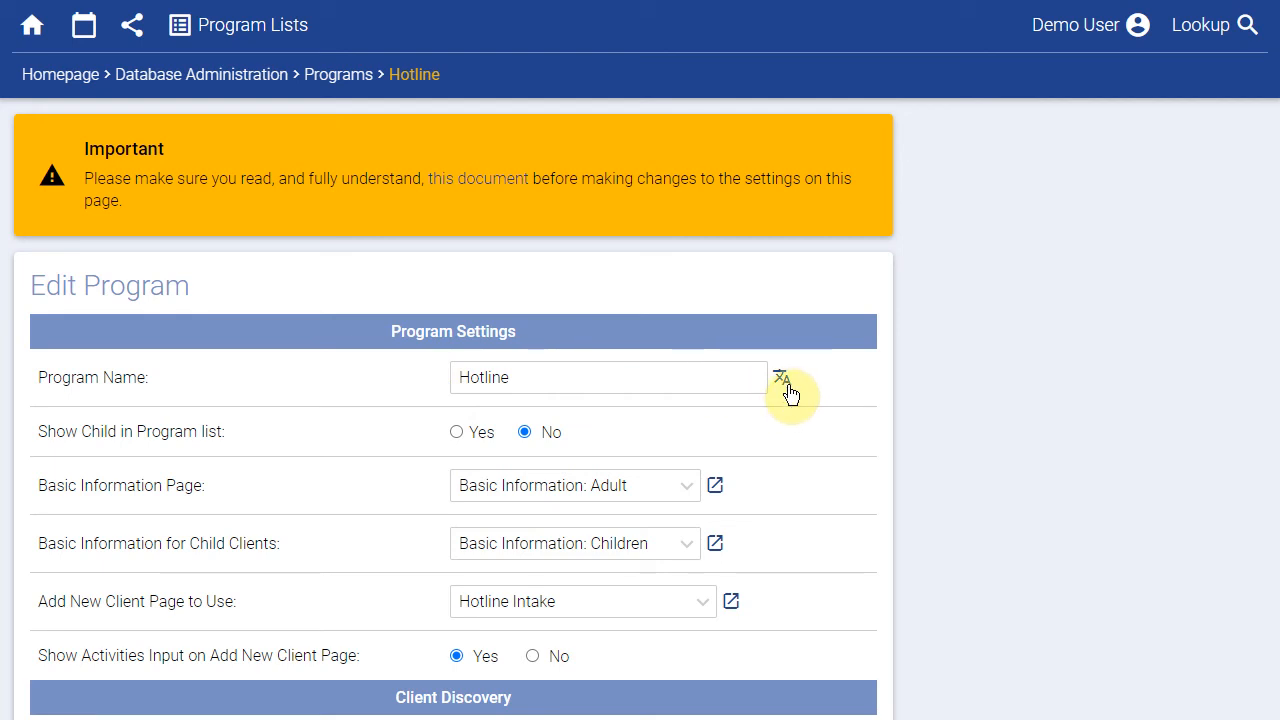
double_click(551, 376)
left_click(362, 364)
- Return to Database Administration and open the Database Wording page
left_click(262, 86)
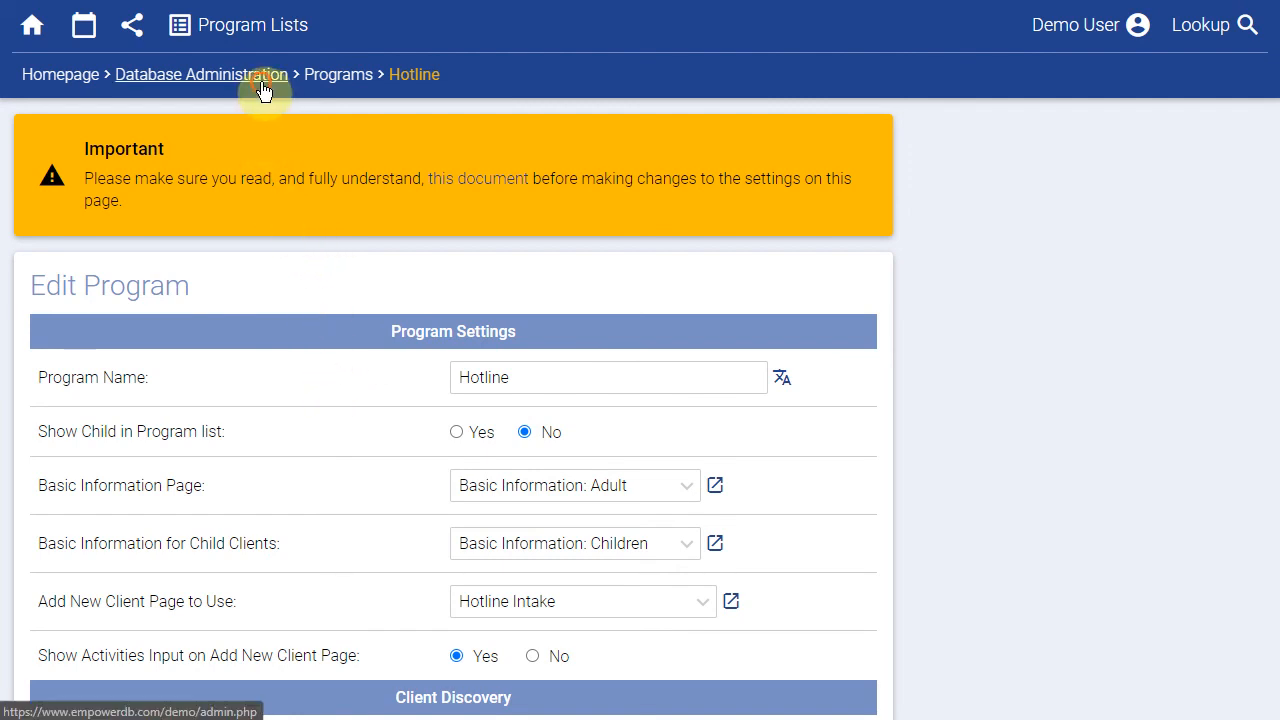
scroll(300, 371, "down", 3)
scroll(273, 370, "down", 6)
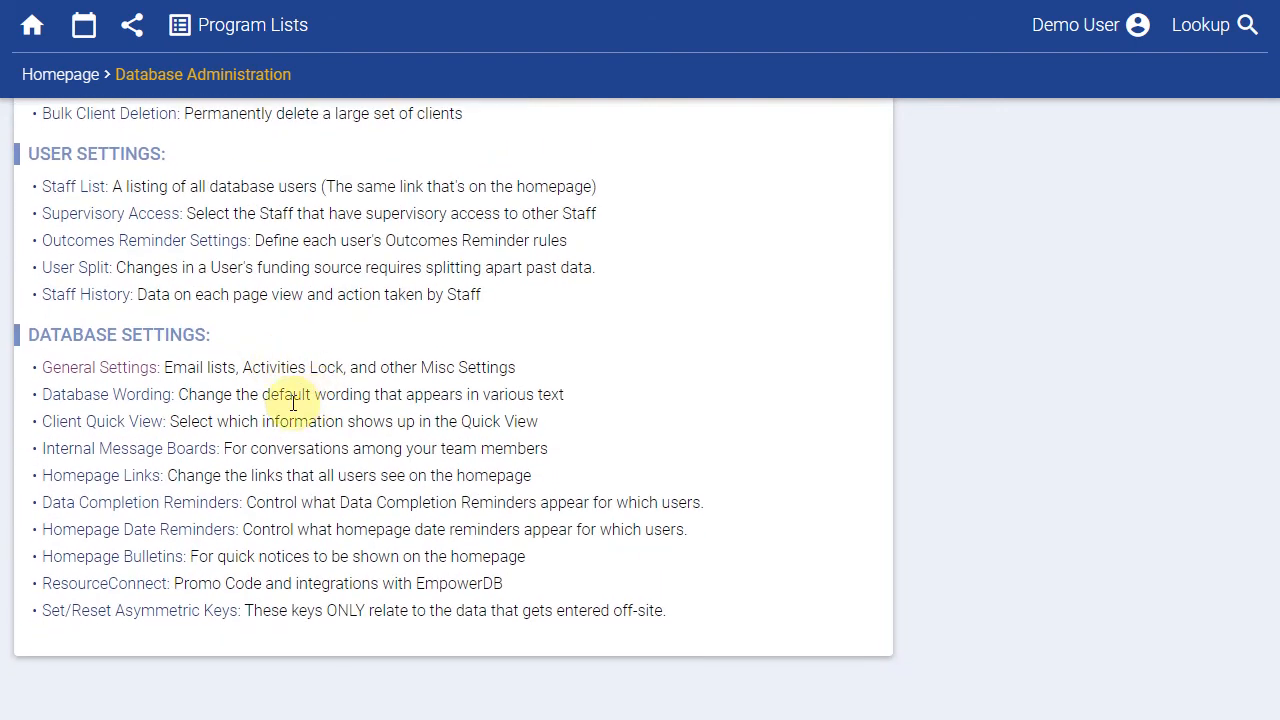
left_click(139, 395)
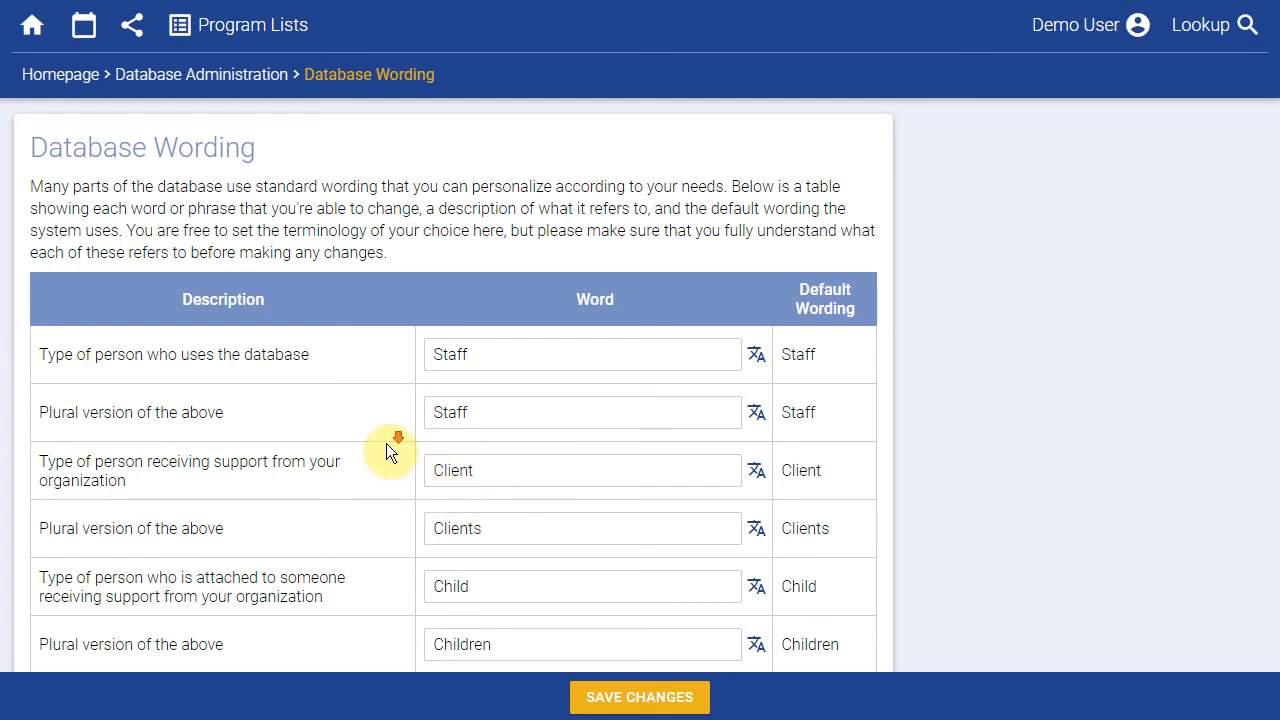
- Add the Spanish translation "Cliente" to the wording for the type of person receiving support
scroll(381, 448, "down", 8)
scroll(381, 448, "up", 8)
scroll(321, 445, "down", 1)
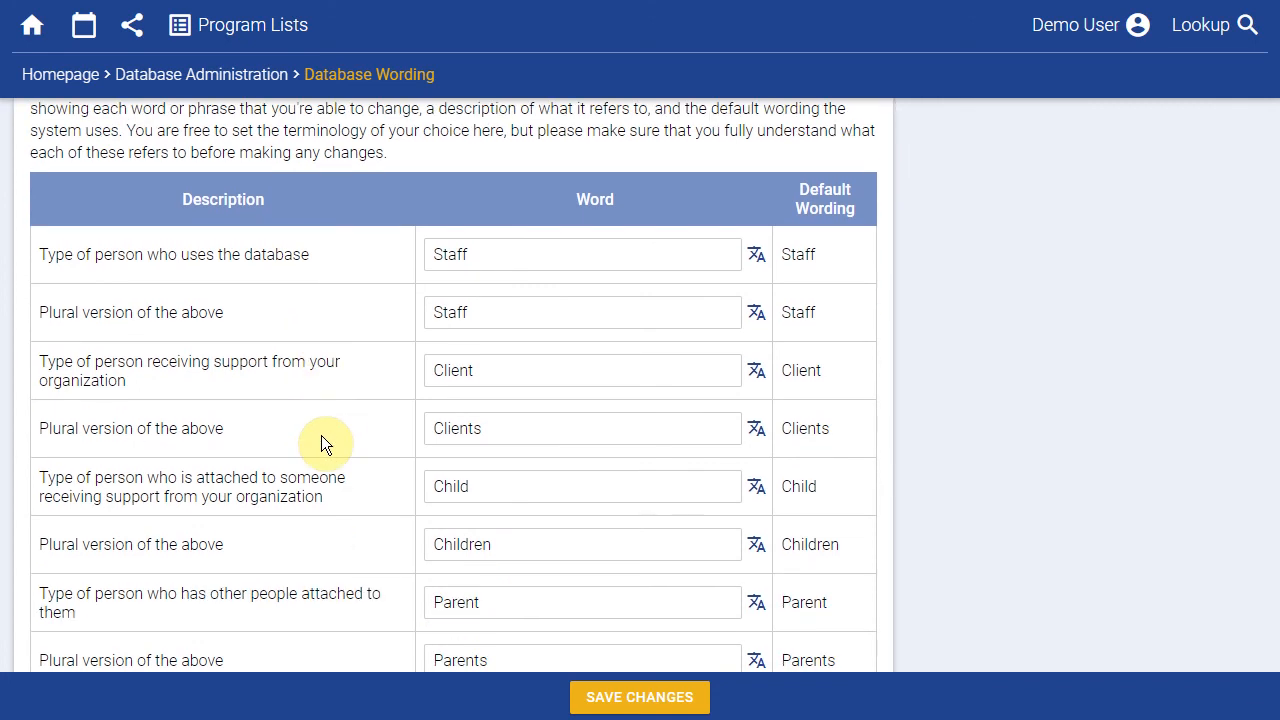
left_click(758, 372)
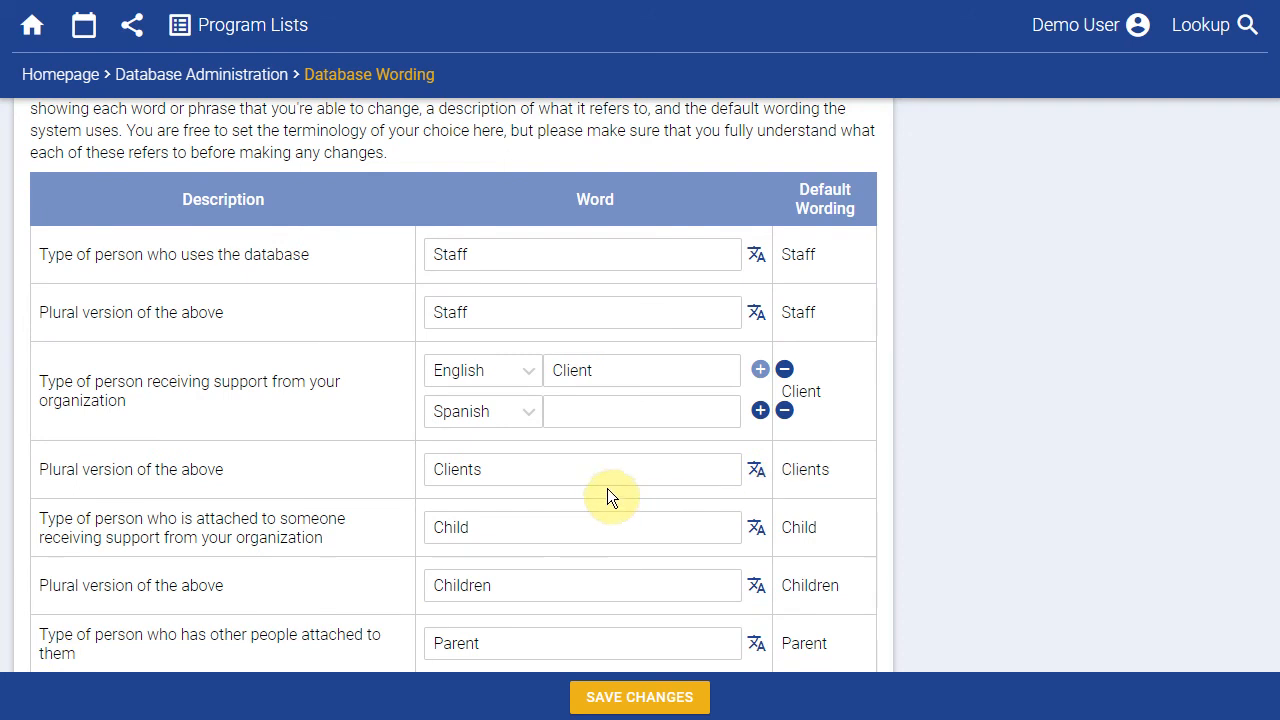
left_click(606, 414)
left_click(593, 452)
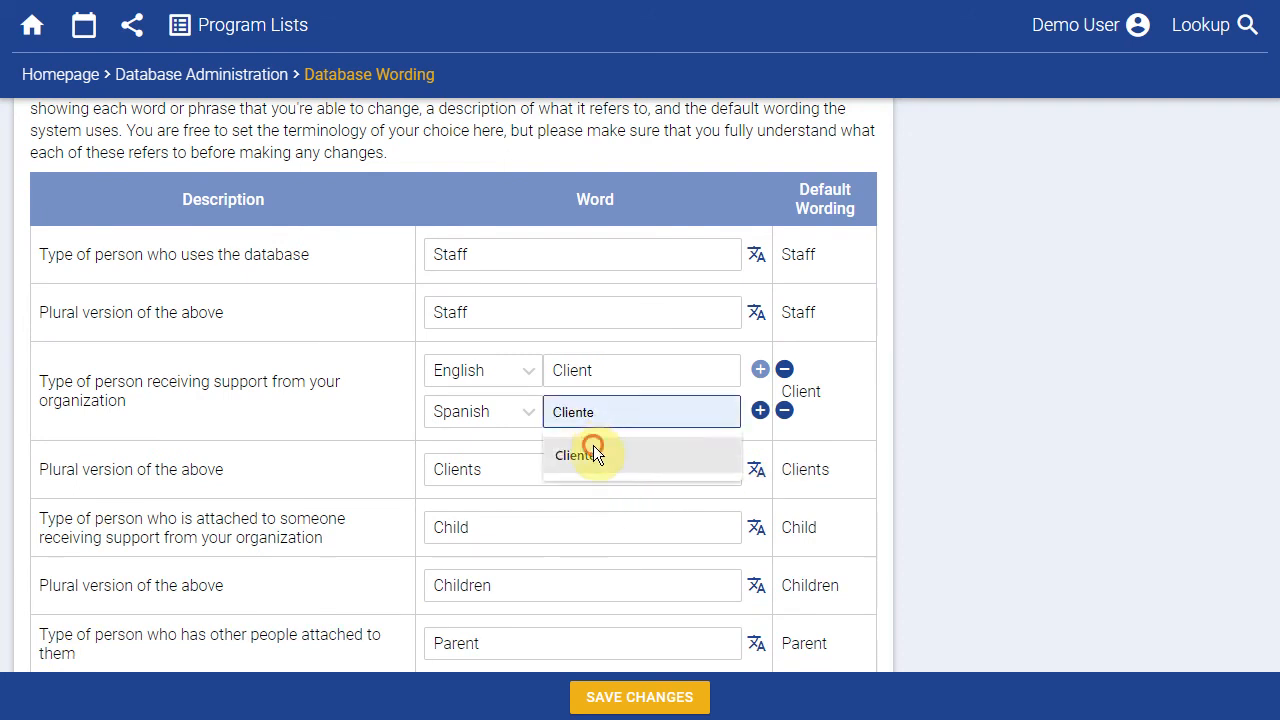
left_click(325, 412)
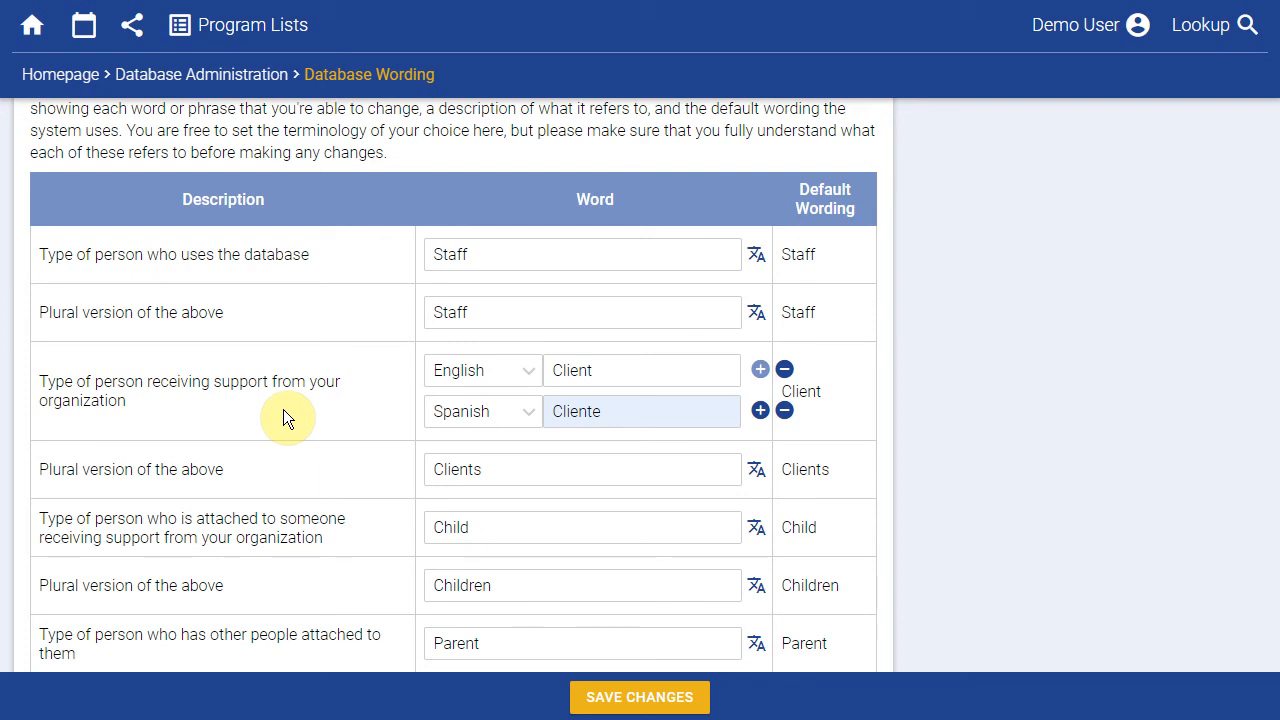
- Change the Spanish translation of the Client wording to "Clientx"
left_click(607, 414)
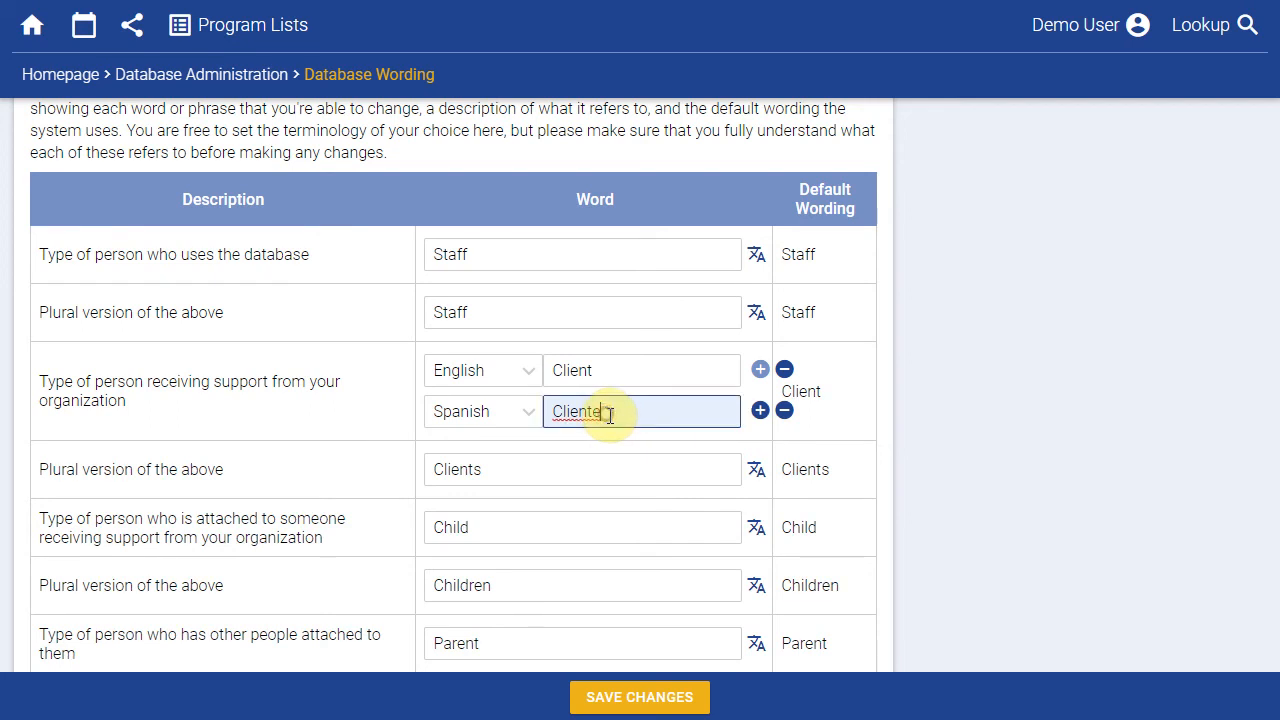
key("BackSpace")
type("x")
left_click(1030, 497)
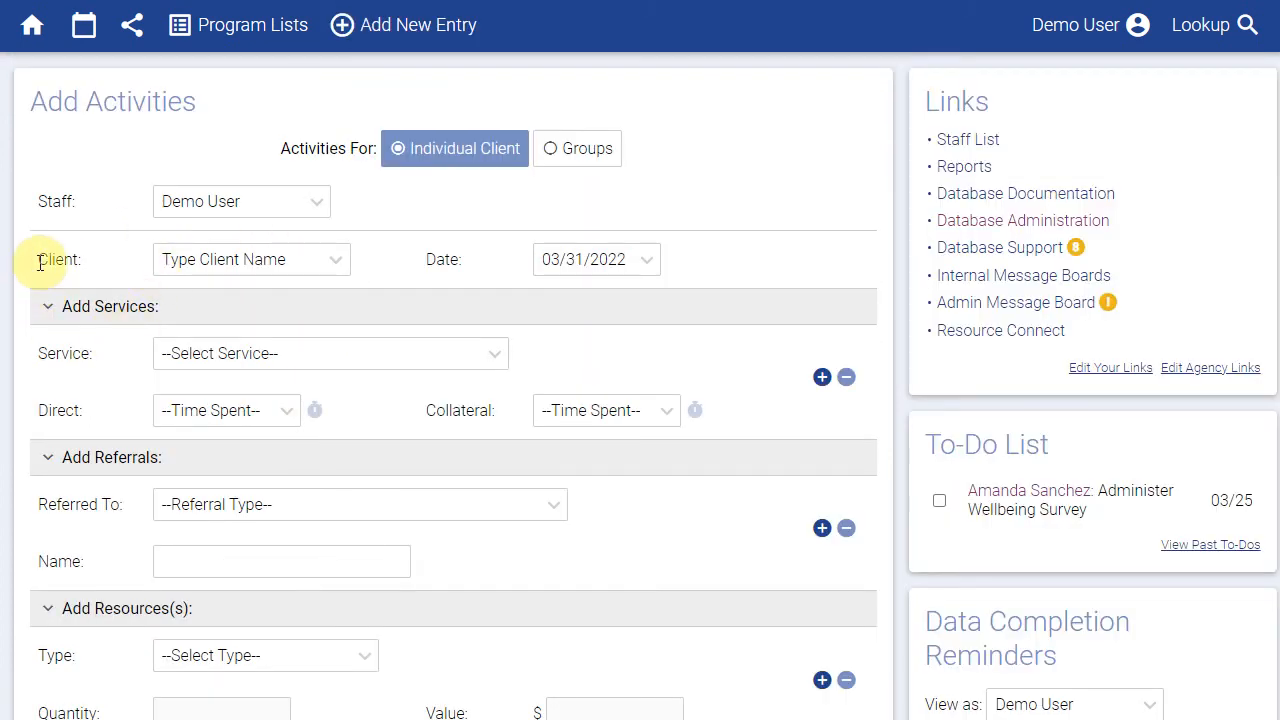
- View the Client label on the homepage and the Database Language option in the user account settings
double_click(58, 261)
left_click(118, 275)
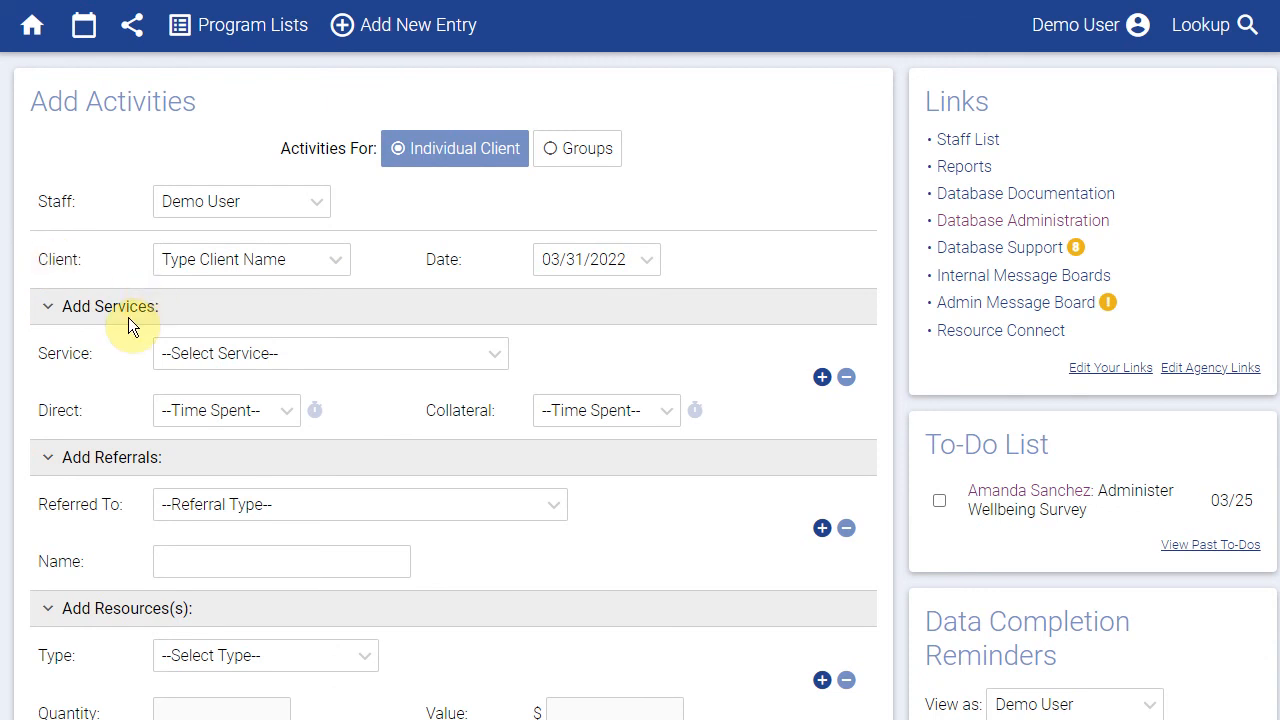
left_click(1099, 42)
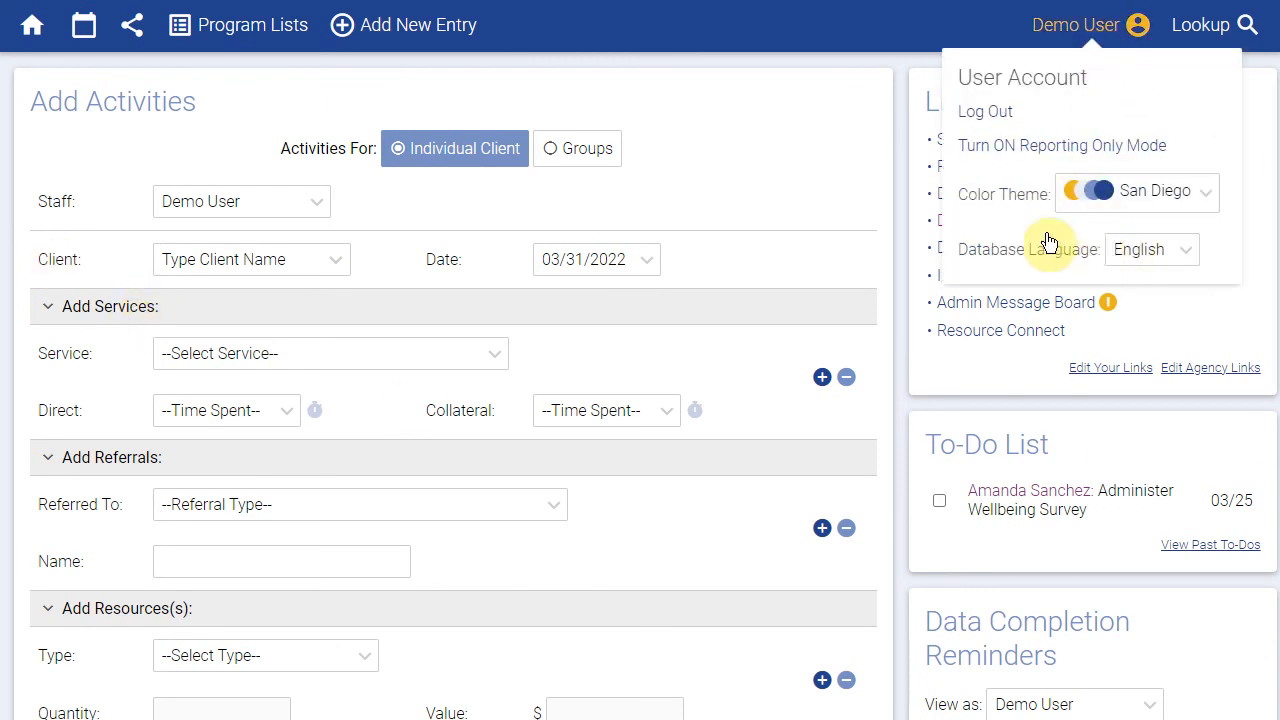
left_click(816, 171)
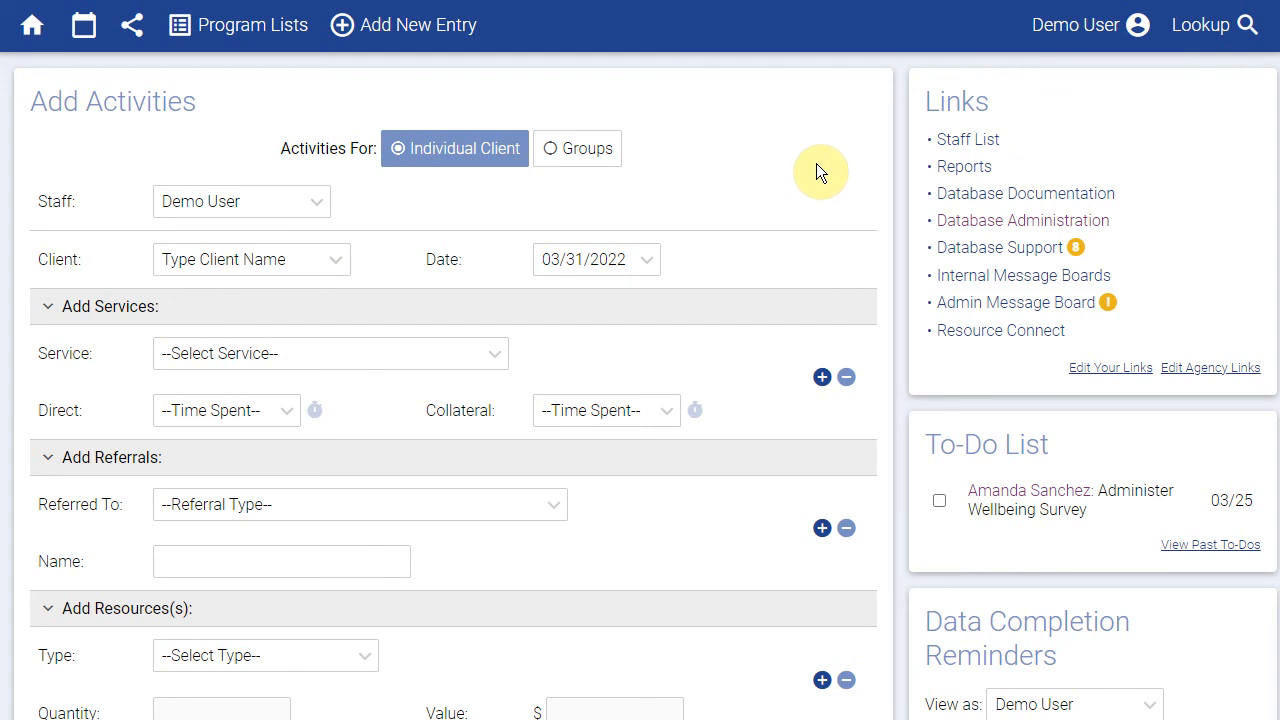
- Open the Hotline Caller Data settings from the Misc Data information pages in Database Administration
left_click(996, 222)
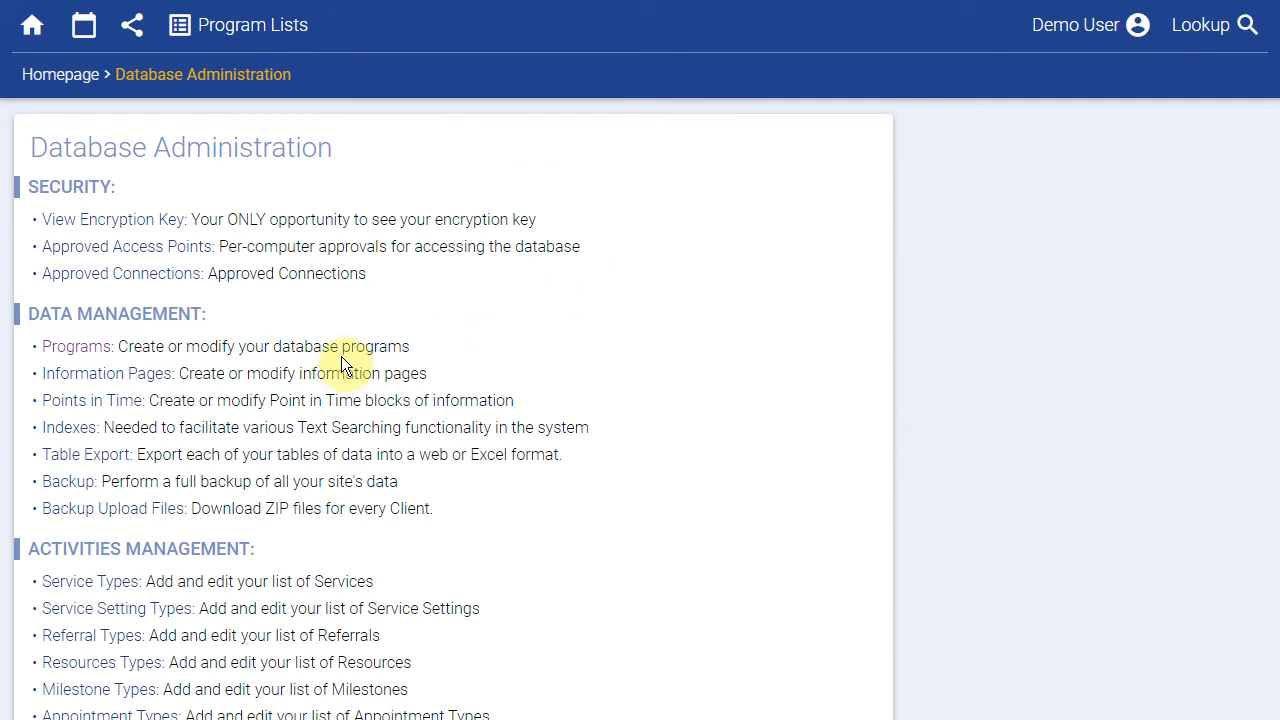
left_click(141, 370)
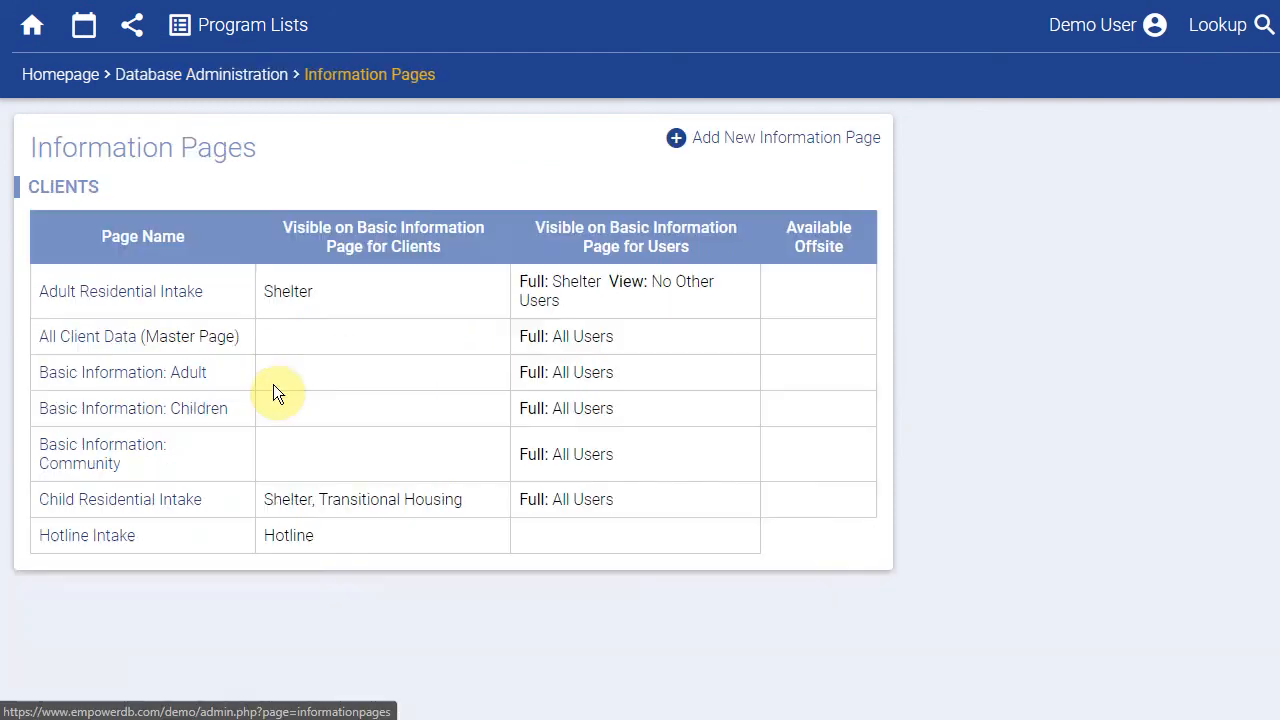
scroll(429, 415, "down", 3)
scroll(397, 437, "down", 7)
scroll(392, 455, "down", 1)
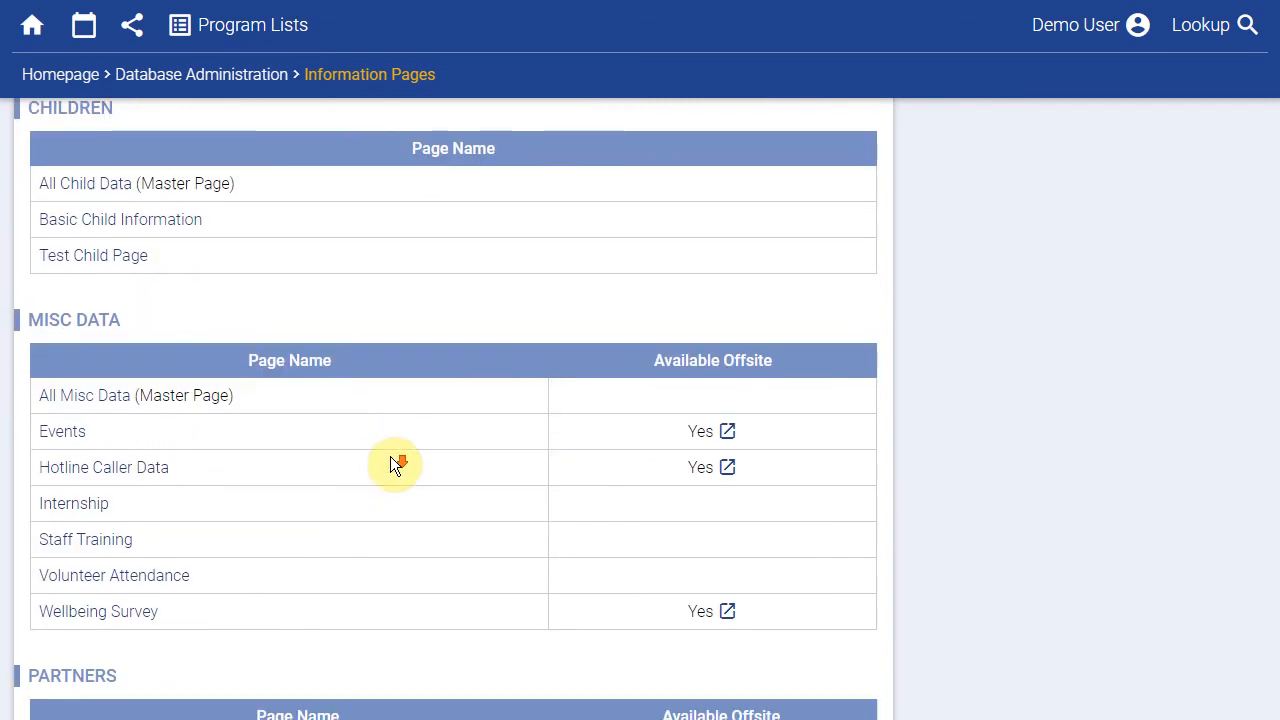
left_click(132, 466)
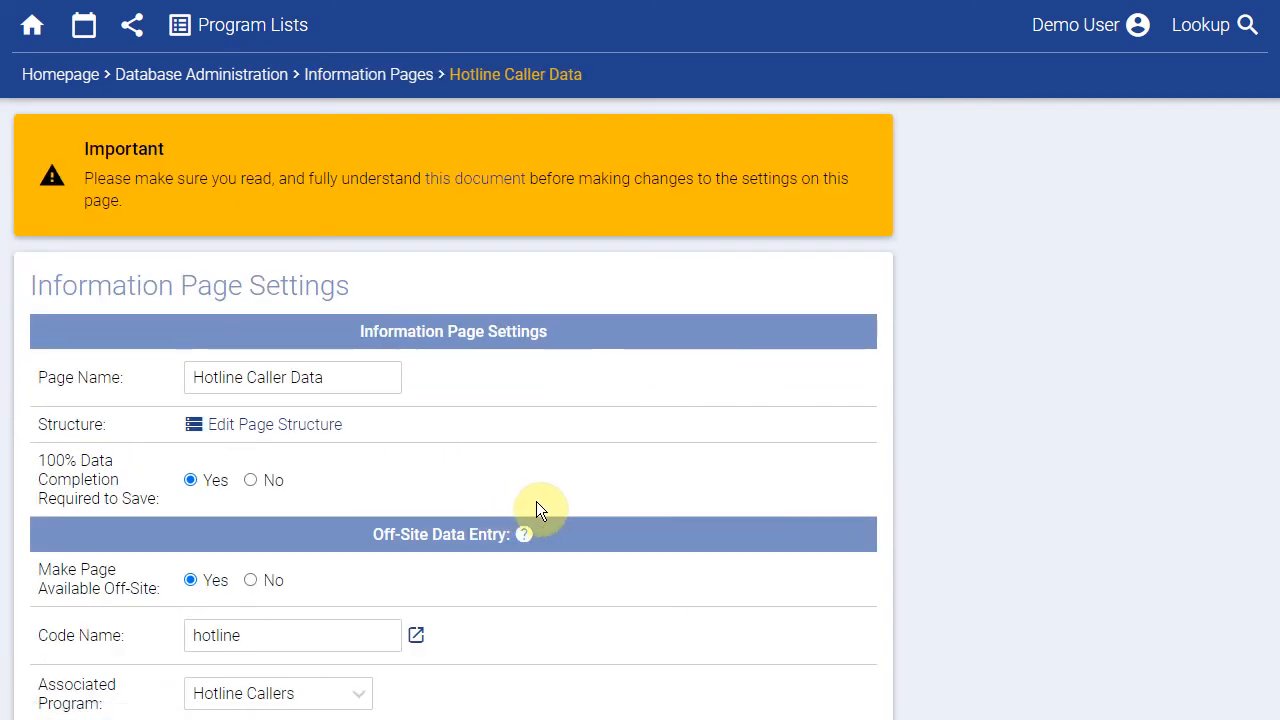
- Open the page structure of Hotline Caller Data and postpone the Windows update reminder until tomorrow
scroll(660, 470, "down", 1)
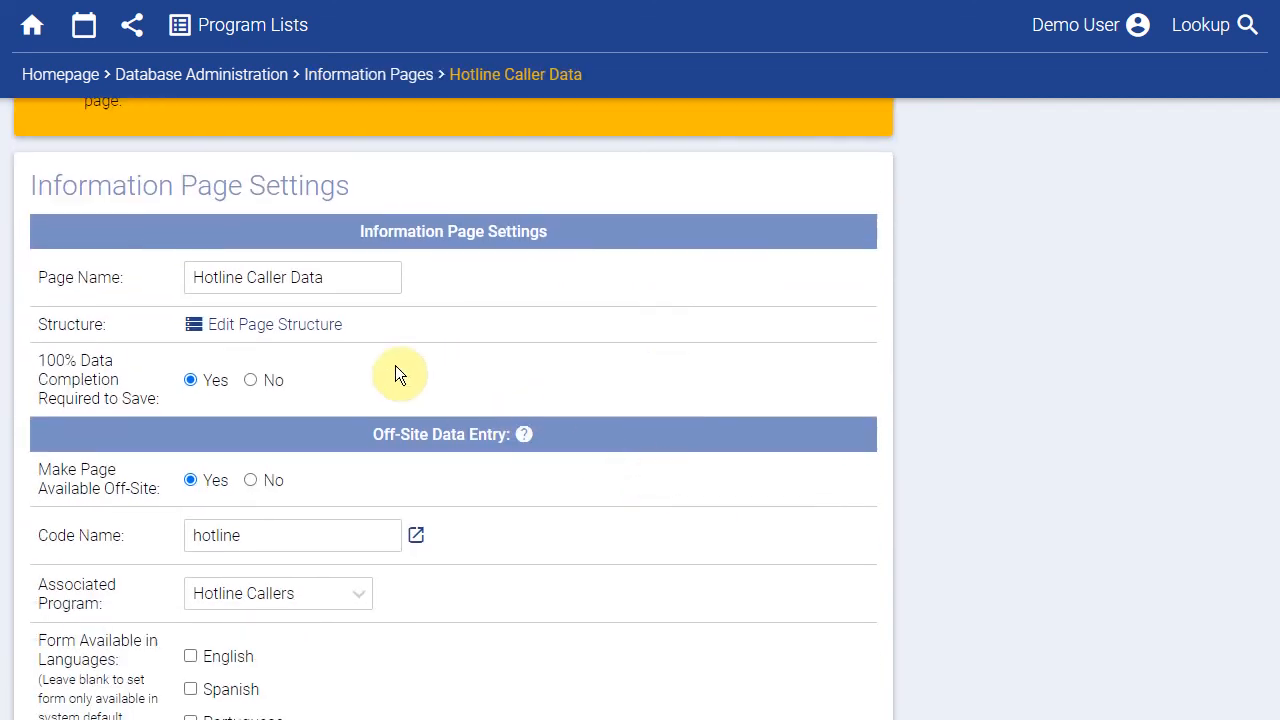
right_click(309, 329)
left_click(252, 327)
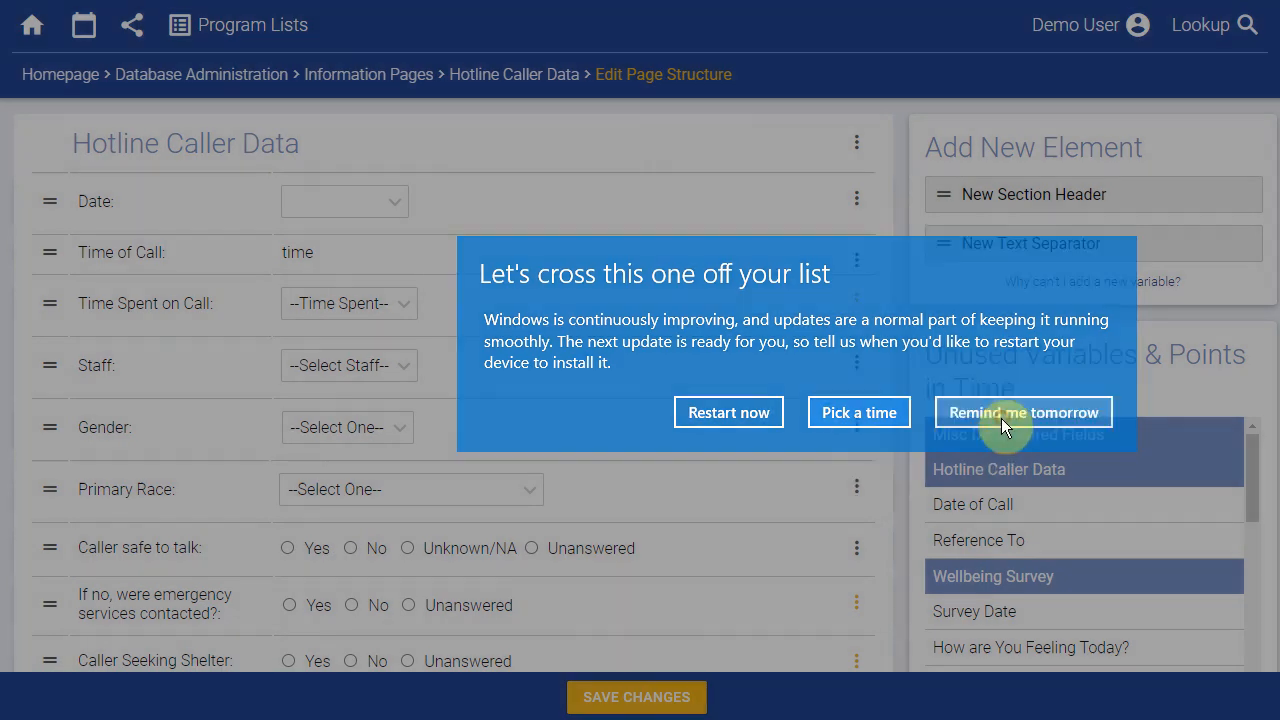
left_click(1001, 418)
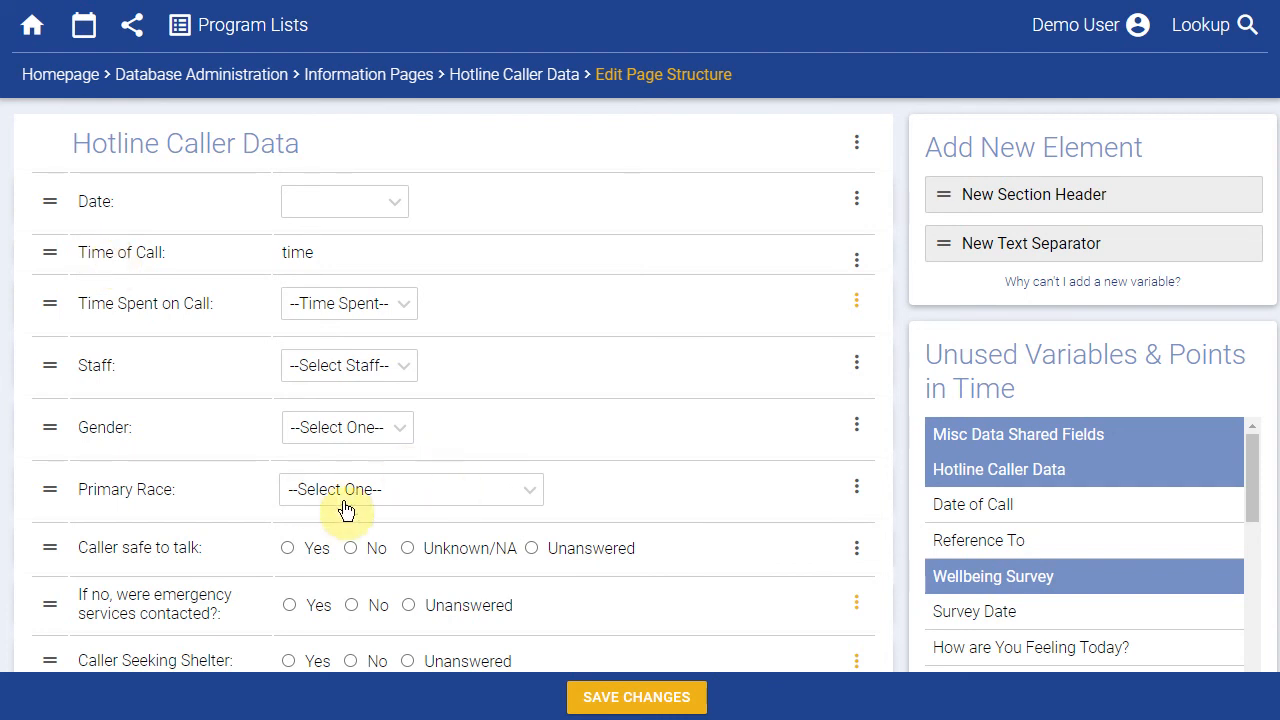
- Return to the Information Pages list and reopen the Hotline Caller Data settings
left_click(419, 86)
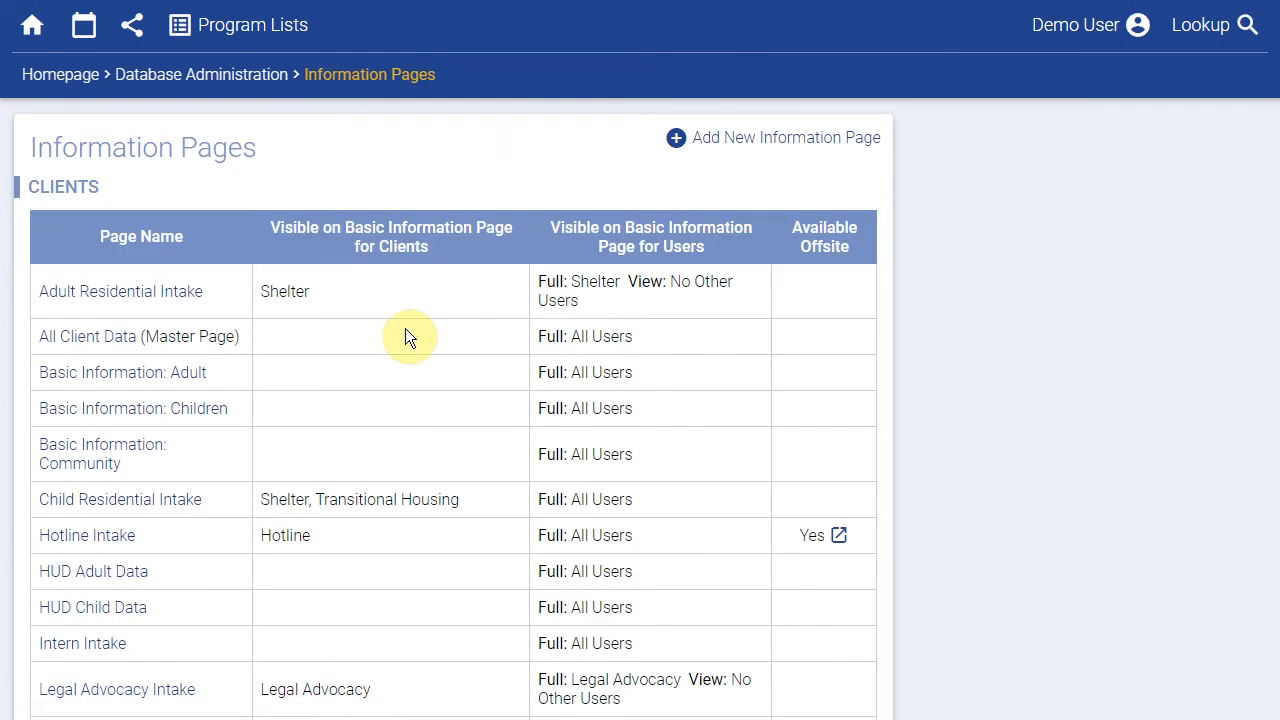
scroll(280, 500, "down", 5)
scroll(289, 485, "down", 4)
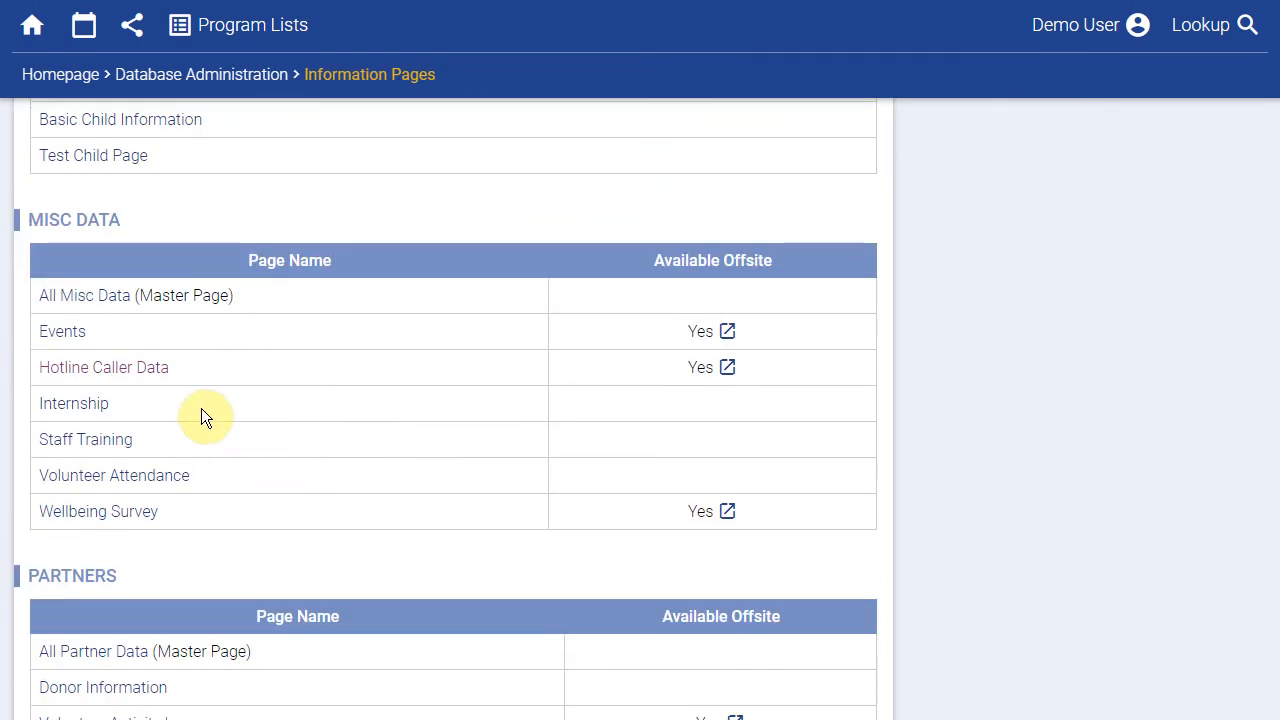
left_click(128, 367)
- Make the Hotline Caller Data form available in English, Spanish and Portuguese, and save the page settings
scroll(409, 491, "down", 7)
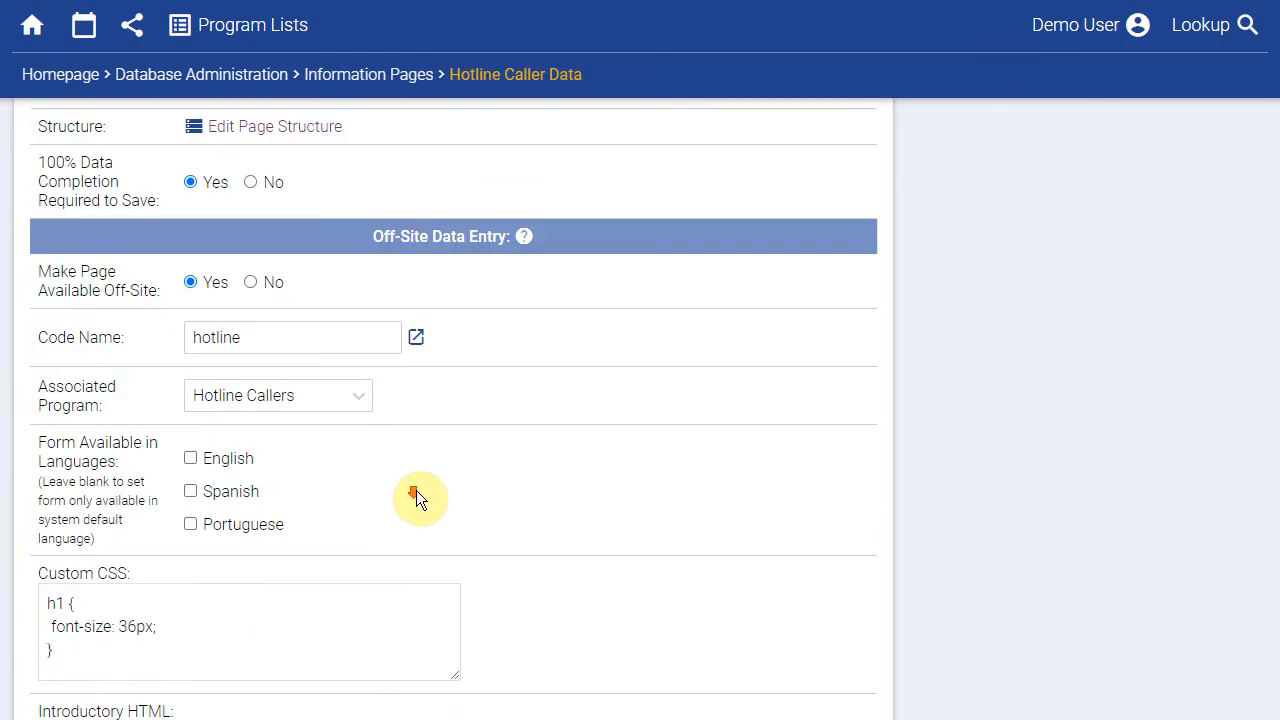
scroll(420, 491, "up", 1)
scroll(421, 491, "up", 2)
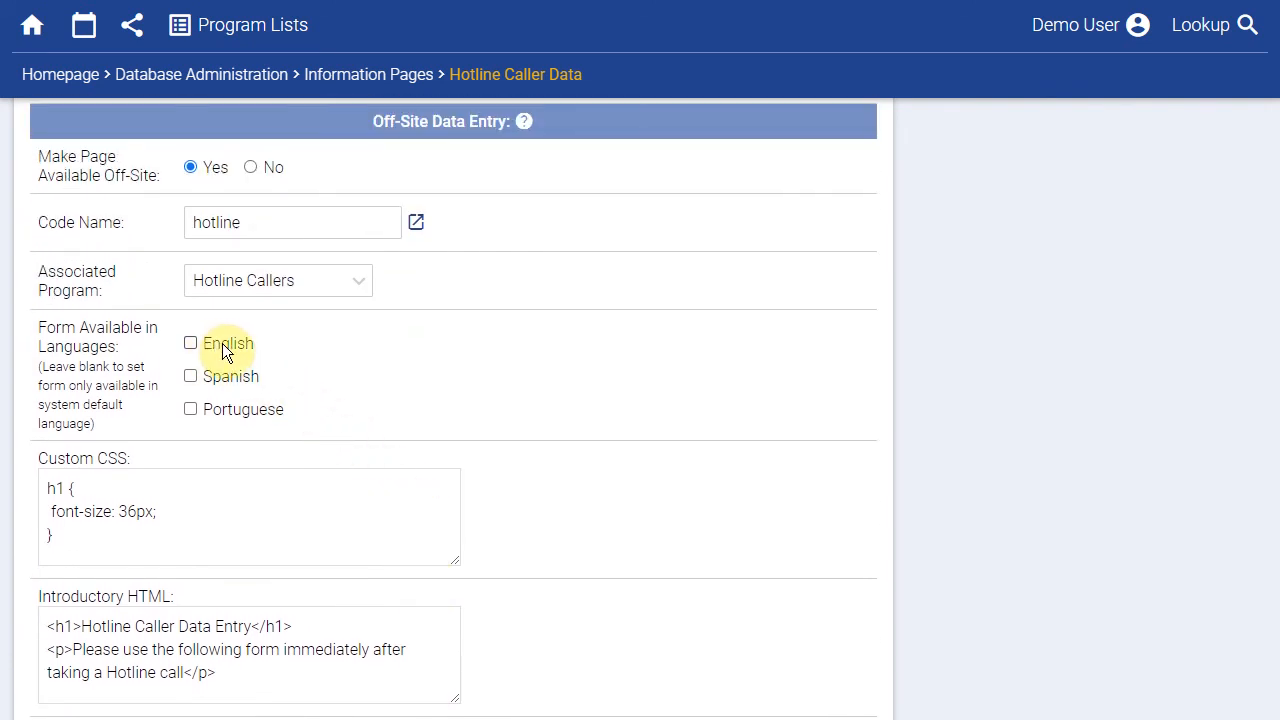
left_click(210, 407)
scroll(534, 455, "down", 3)
left_click(487, 572)
scroll(571, 472, "down", 5)
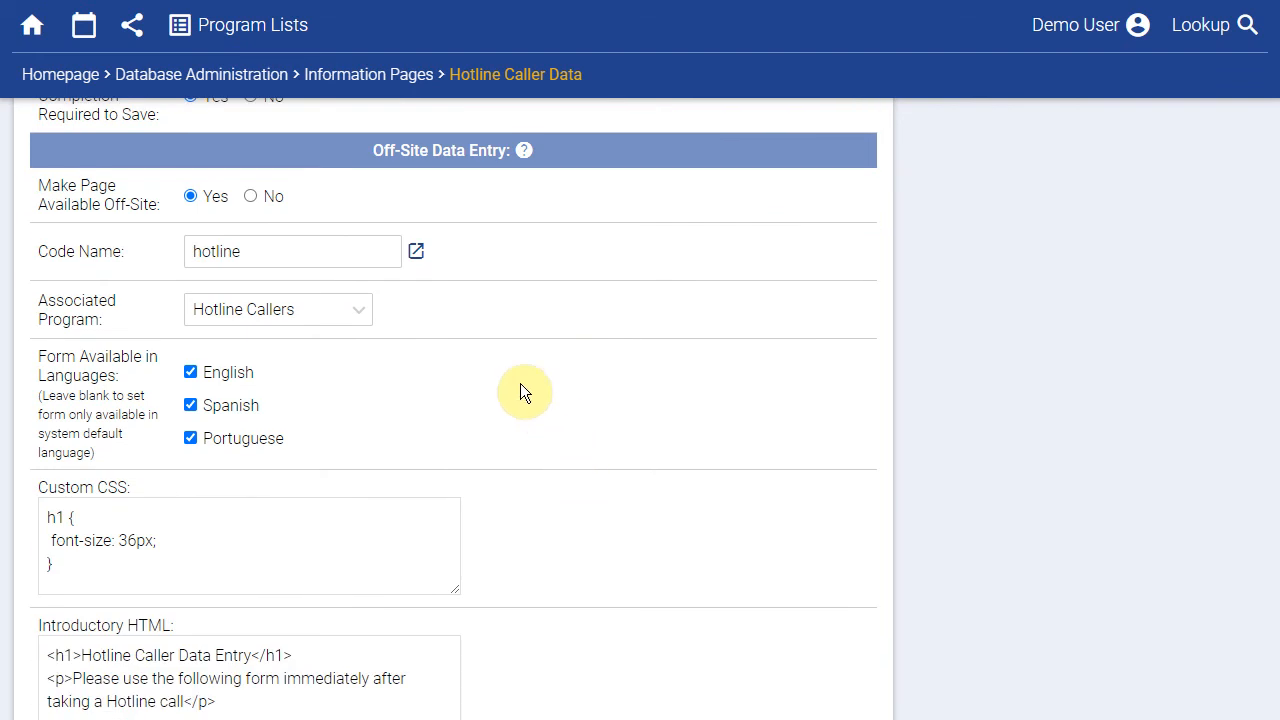
- Open the off-site data entry form for the hotline page
left_click(416, 252)
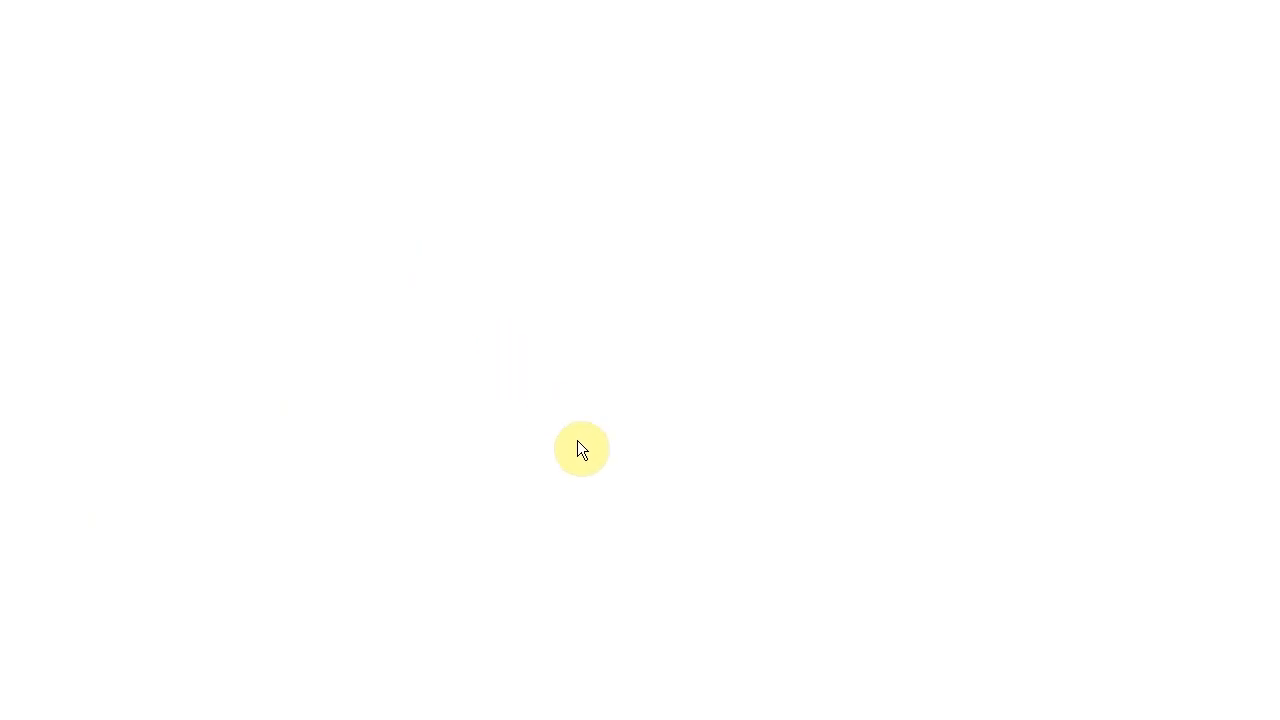